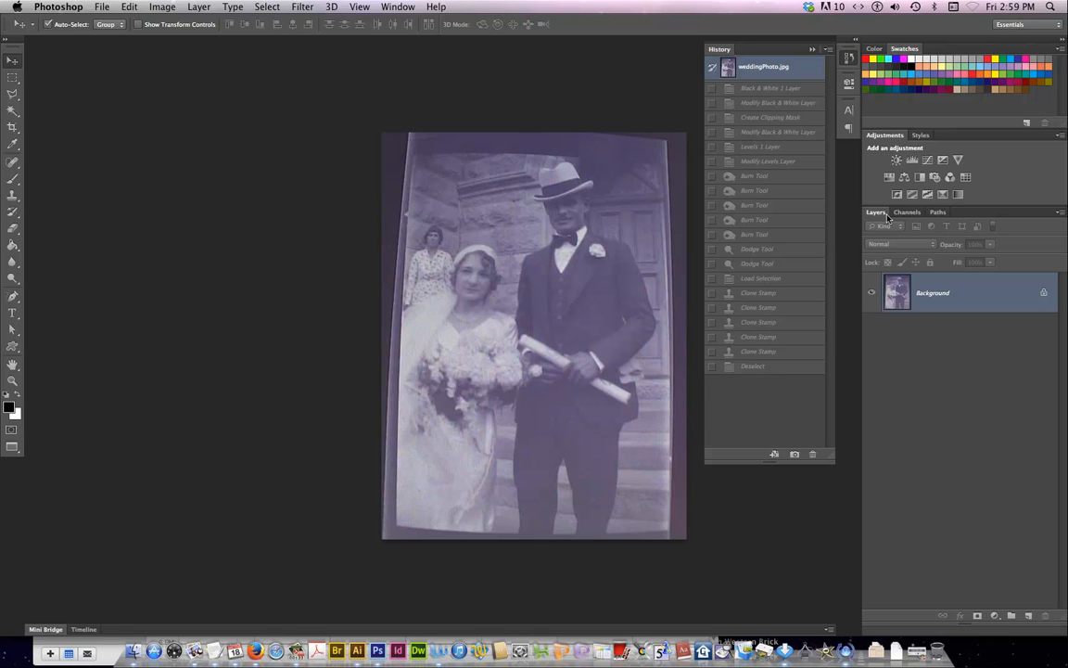
# Step: Collapse the History panel and duplicate the Background layer of the wedding photo
pyautogui.click(812, 50)
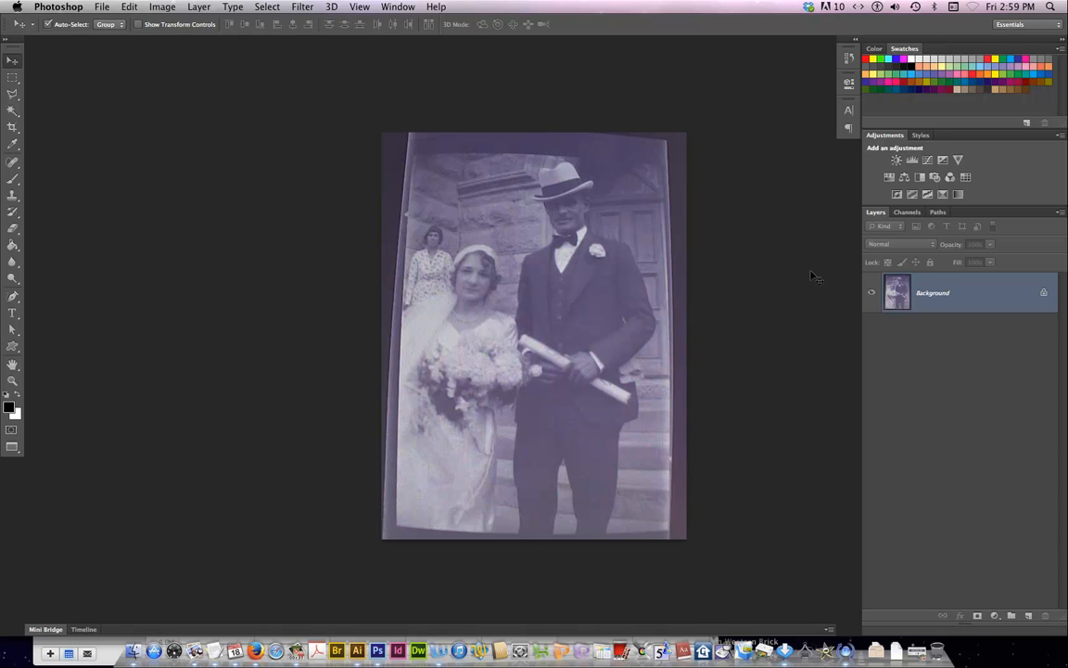
pyautogui.press('super+j')
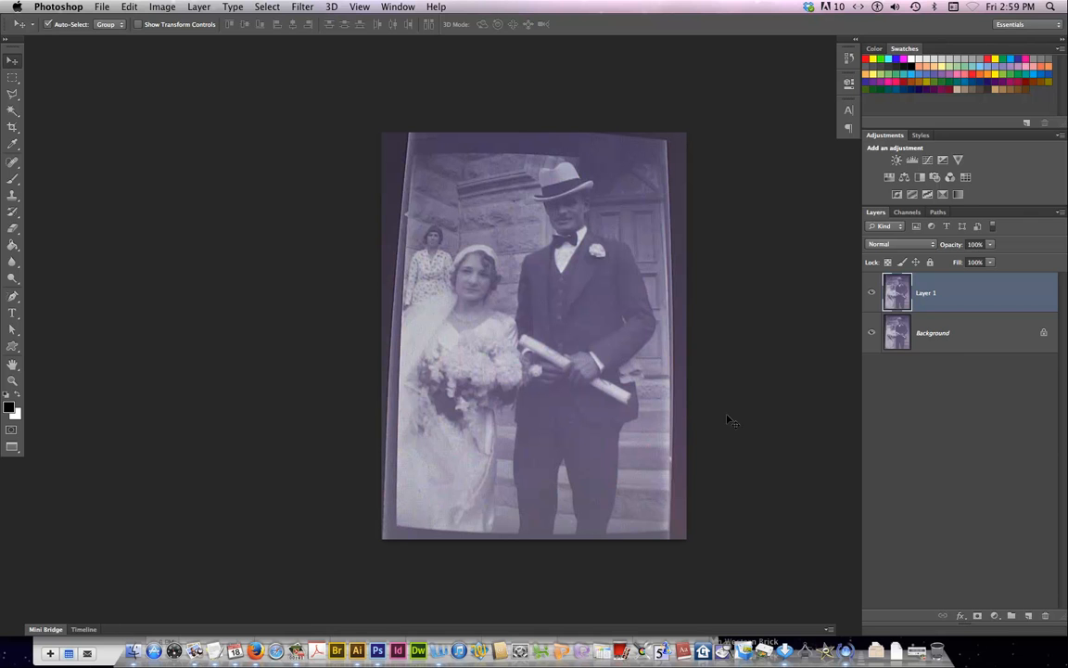
# Step: Enlarge the canvas with the Crop tool to leave blank space beside the photo, and move the Layer 1 copy into that space
pyautogui.press('super+minus')
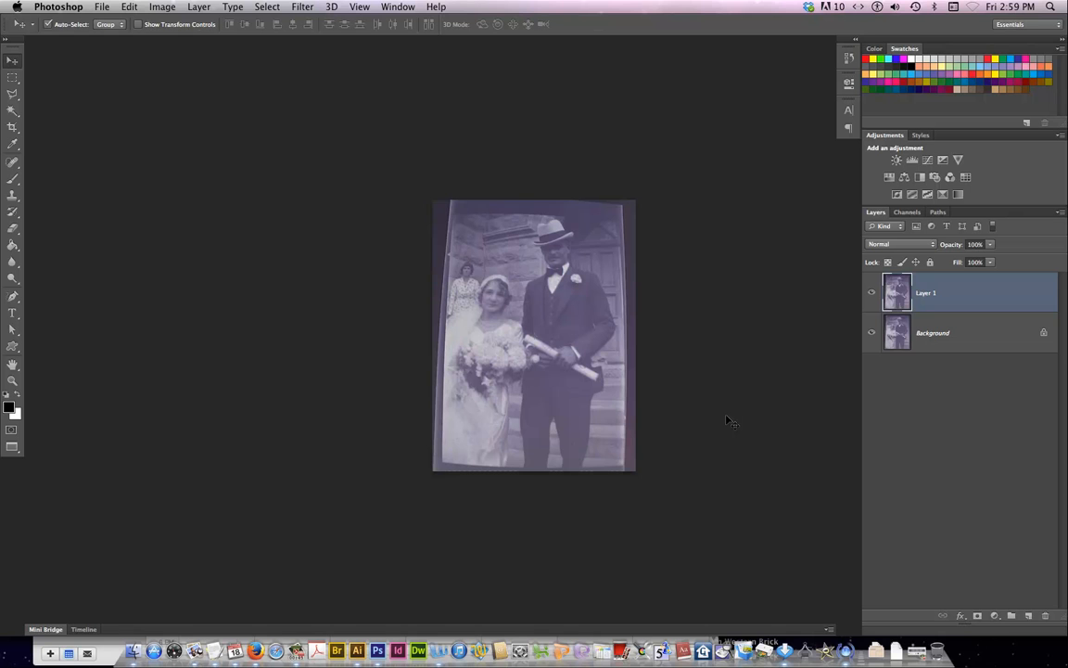
pyautogui.press('c')
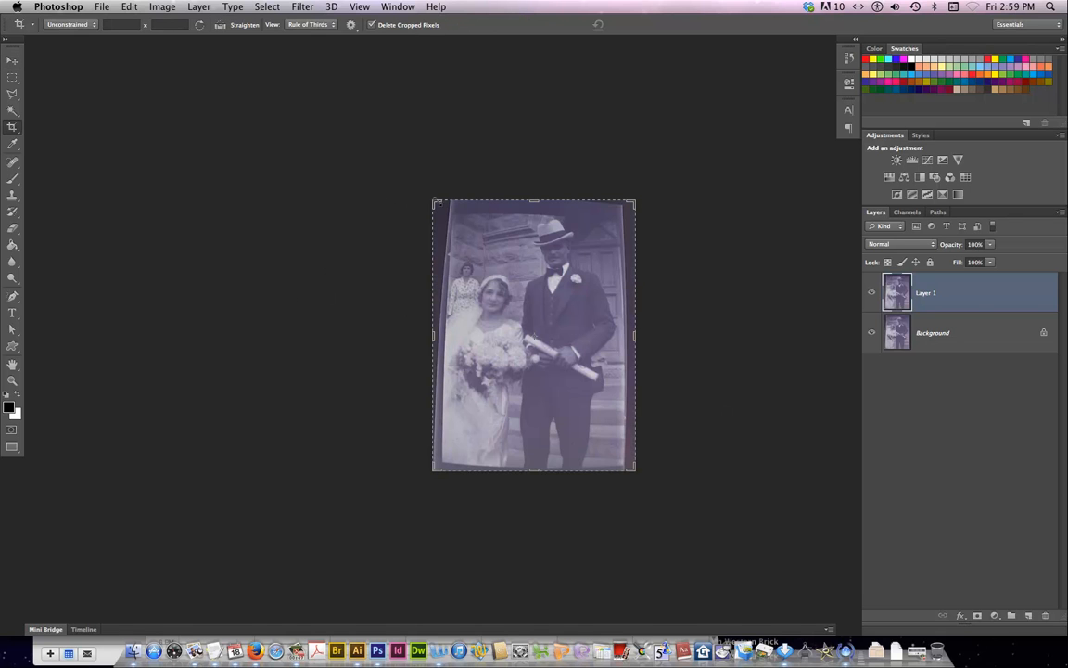
pyautogui.moveTo(437, 200); pyautogui.dragTo(424, 192)
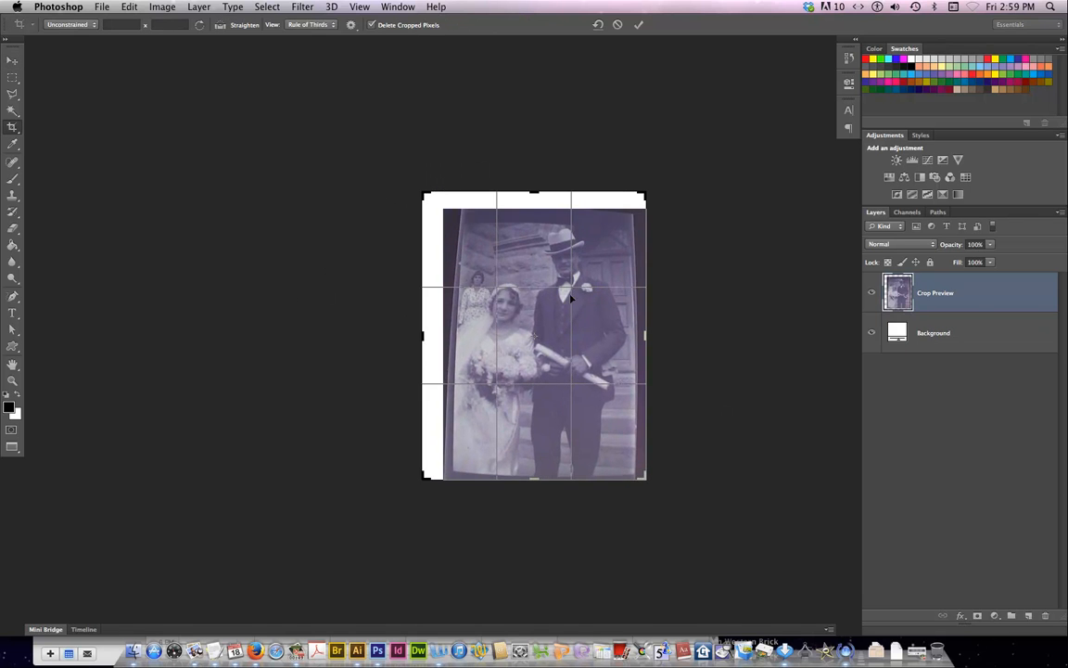
pyautogui.moveTo(646, 478); pyautogui.dragTo(766, 492)
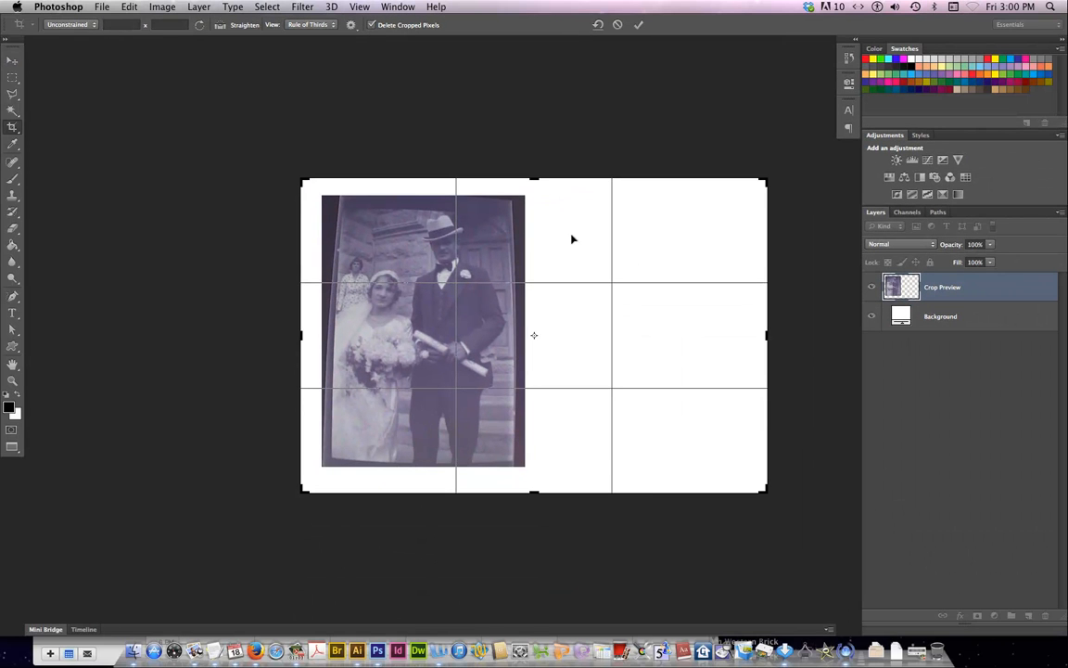
pyautogui.click(639, 26)
pyautogui.click(12, 60)
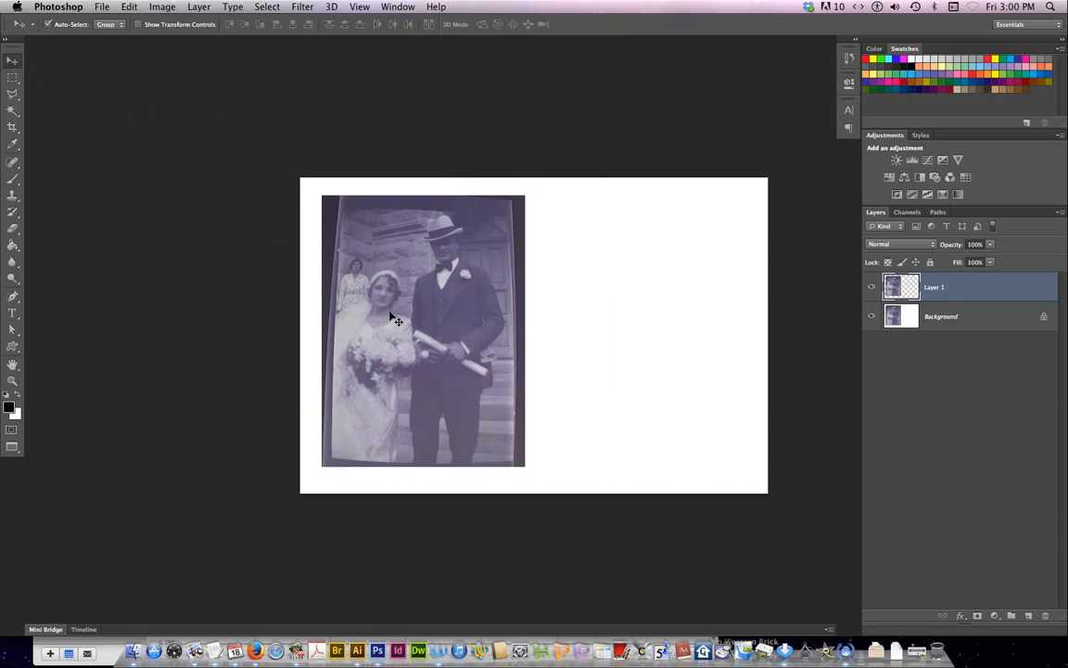
pyautogui.moveTo(394, 319); pyautogui.dragTo(616, 319)
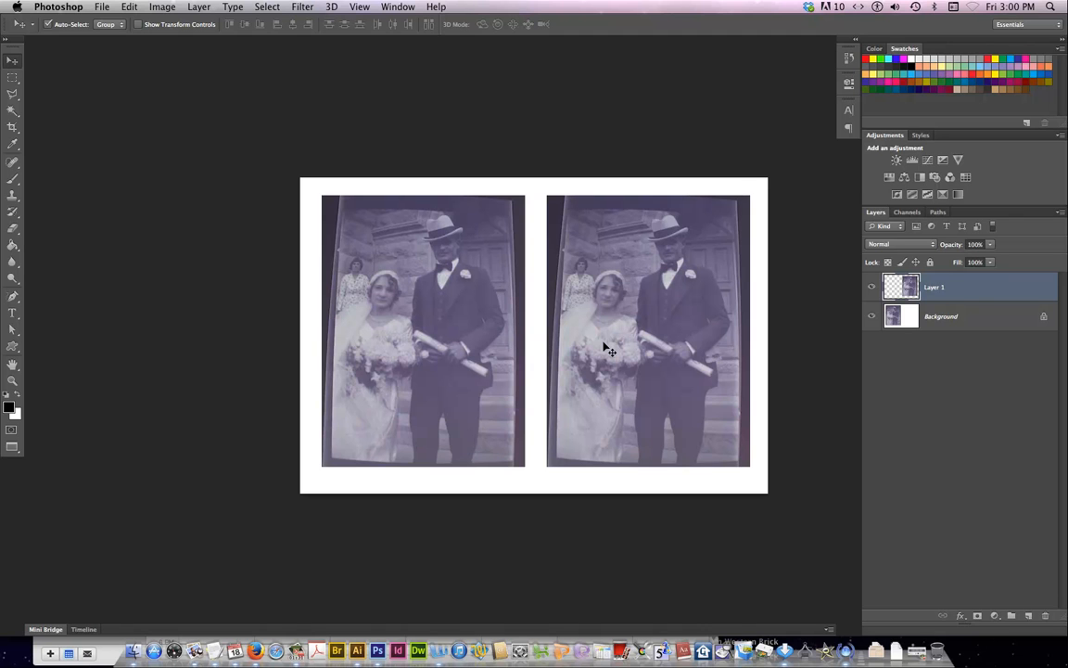
# Step: Rotate the Layer 1 copy about 1° counterclockwise with Free Transform
pyautogui.press('super+t')
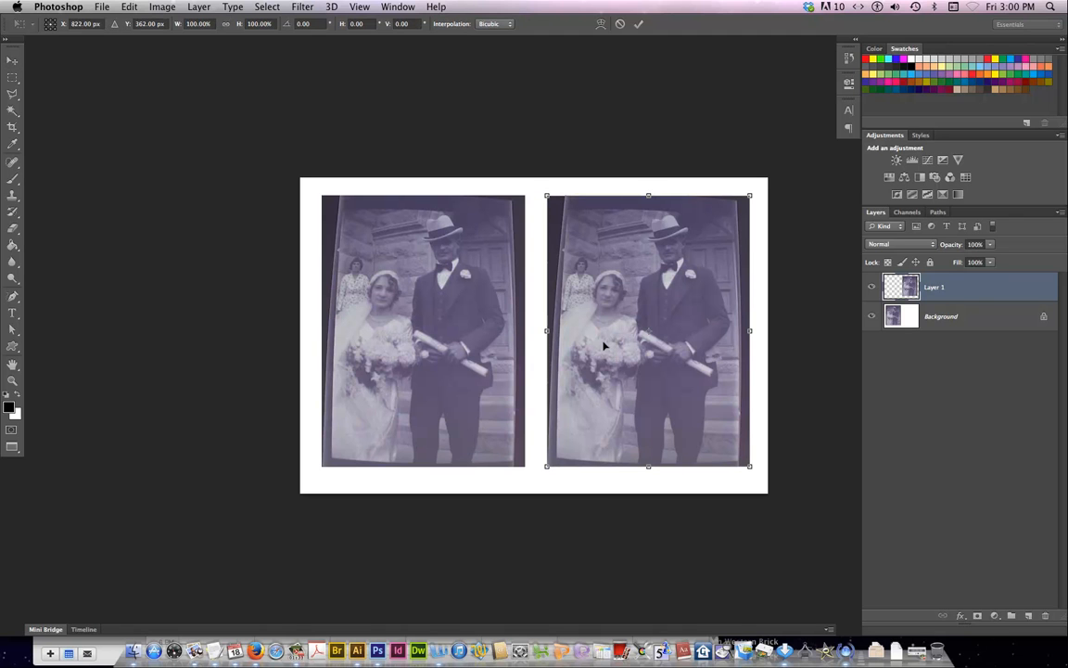
pyautogui.click(127, 9)
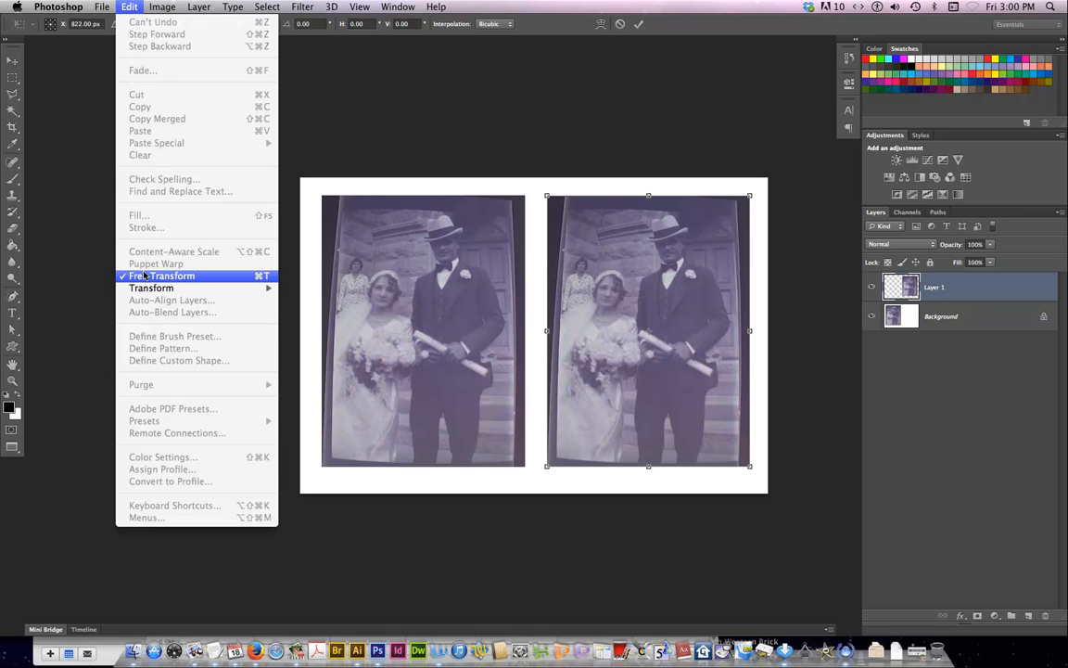
pyautogui.click(670, 282)
pyautogui.rightClick(669, 280)
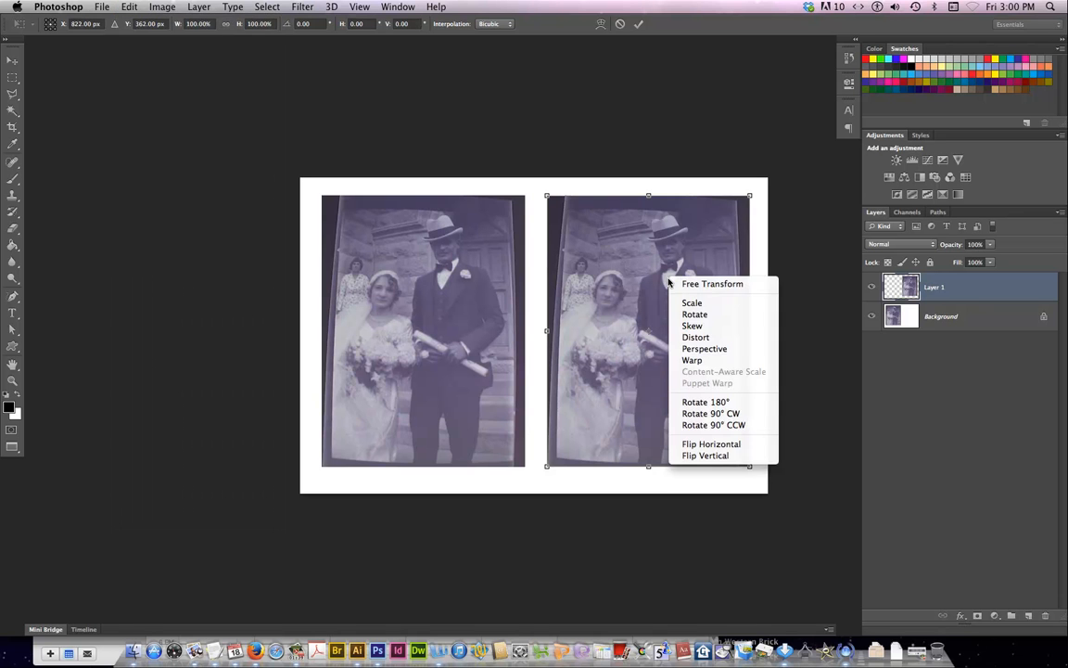
pyautogui.click(699, 317)
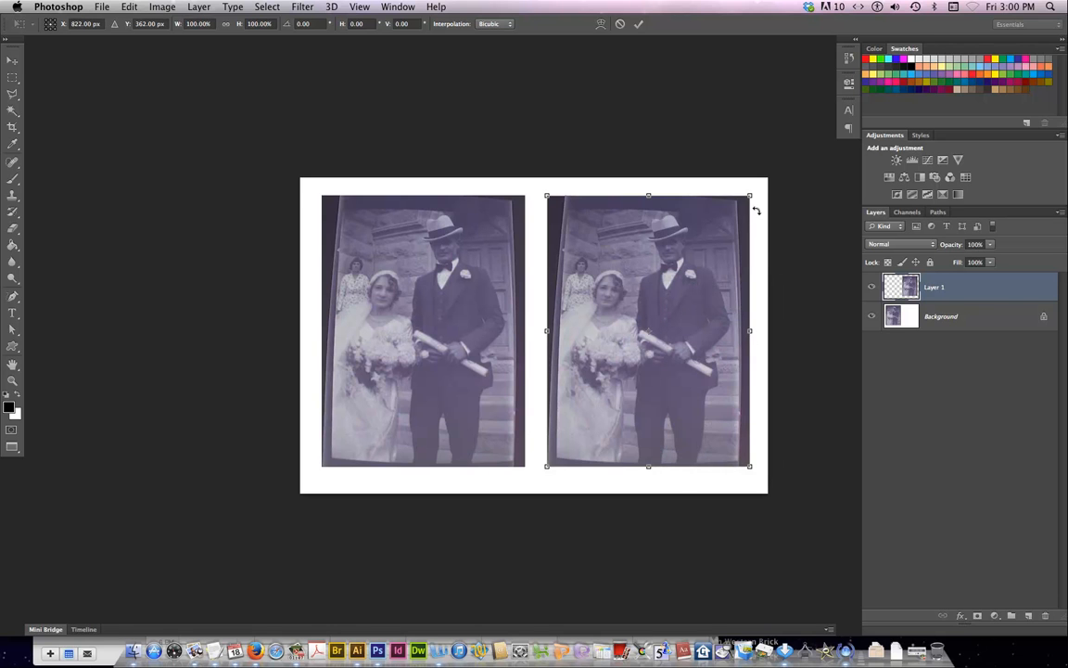
pyautogui.moveTo(756, 210); pyautogui.dragTo(753, 210)
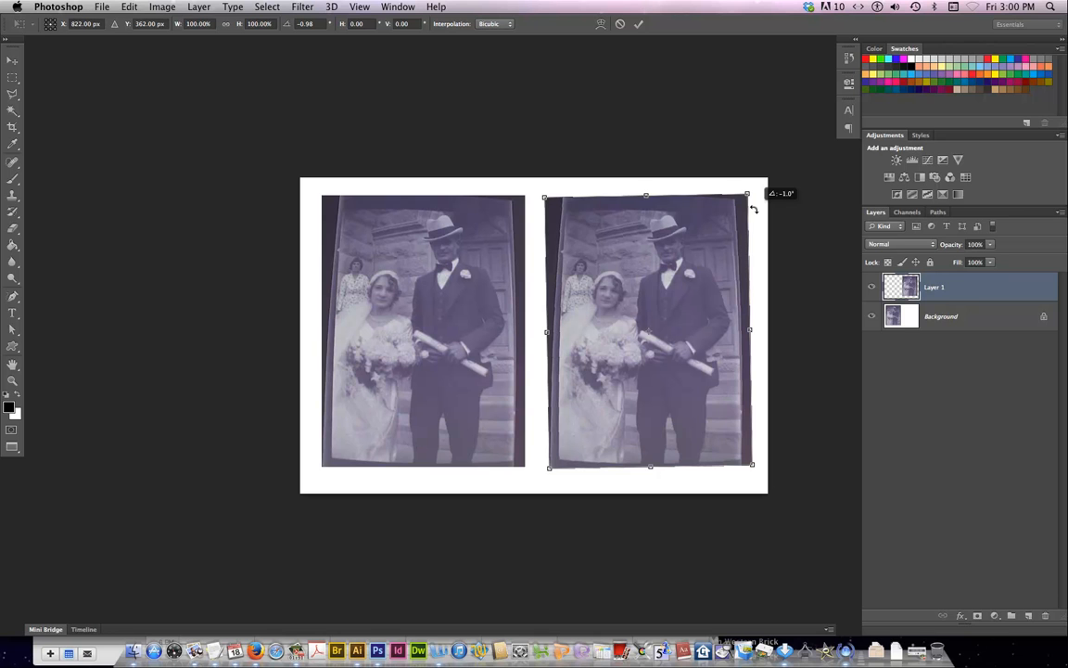
pyautogui.moveTo(754, 210); pyautogui.dragTo(754, 210)
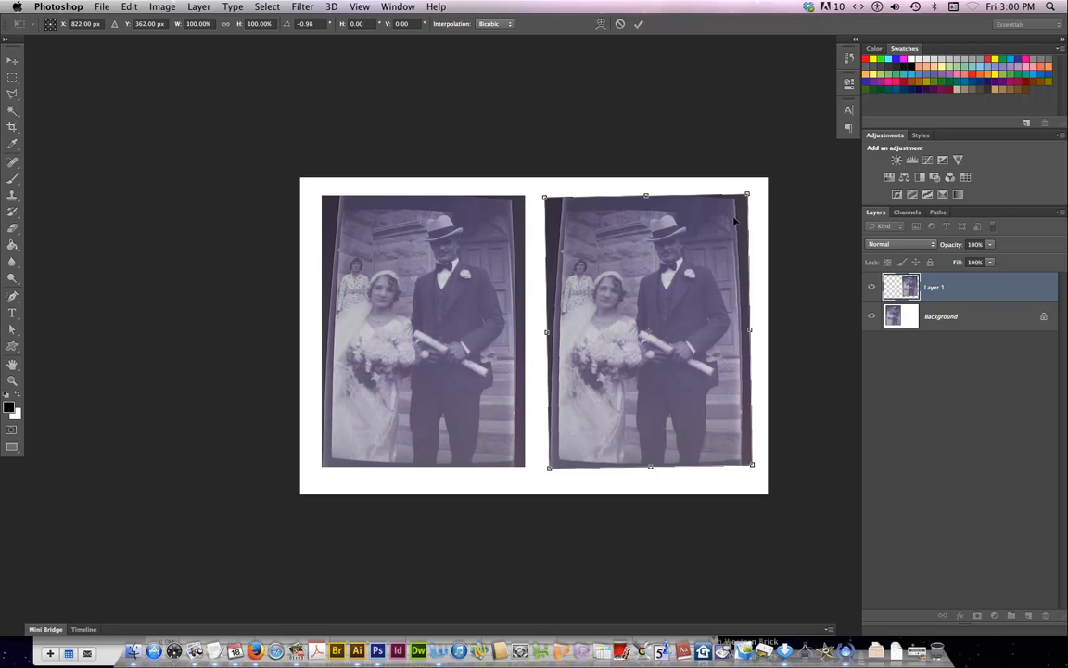
# Step: Warp the copy to straighten its left border, pulling the left-edge handles and bottom-left corner inward and the top-left corner outward
pyautogui.rightClick(674, 258)
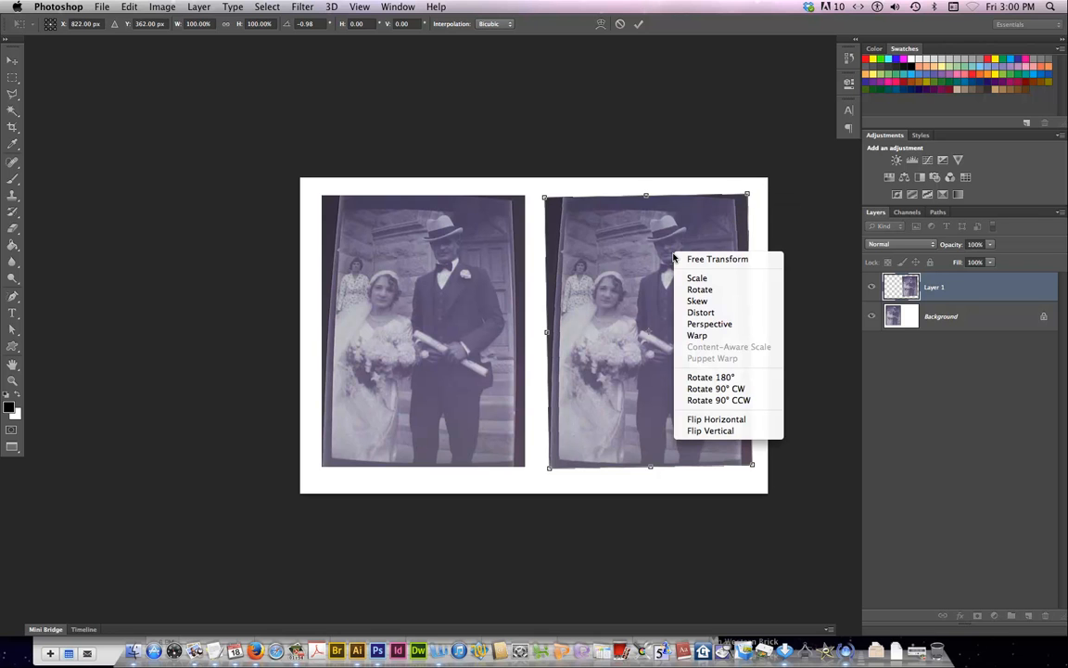
pyautogui.click(697, 338)
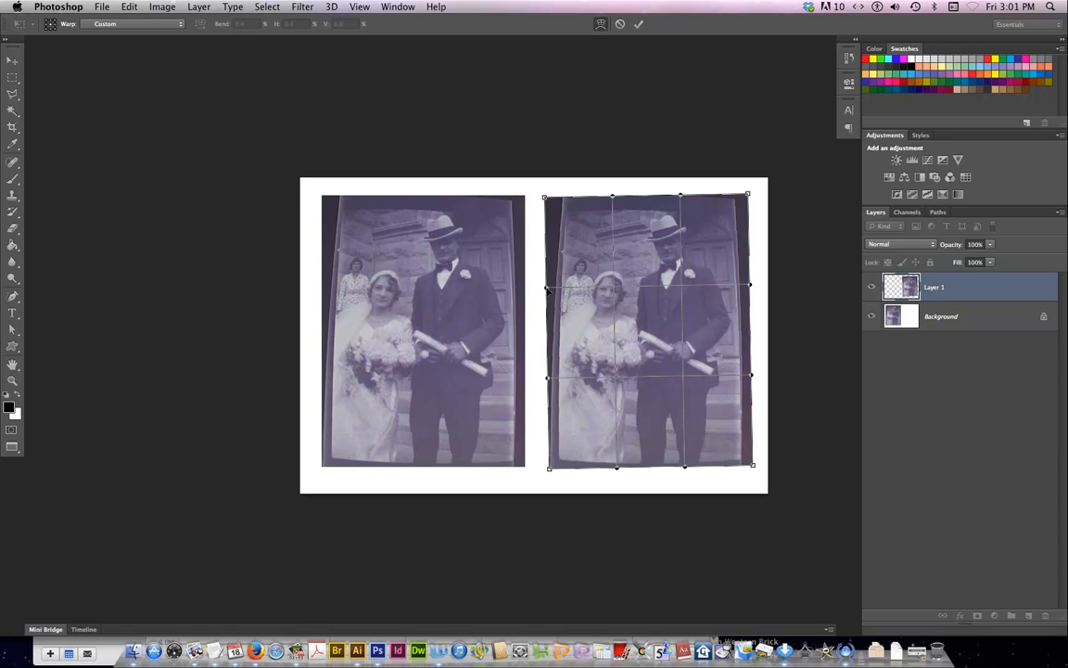
pyautogui.moveTo(547, 290); pyautogui.dragTo(551, 290)
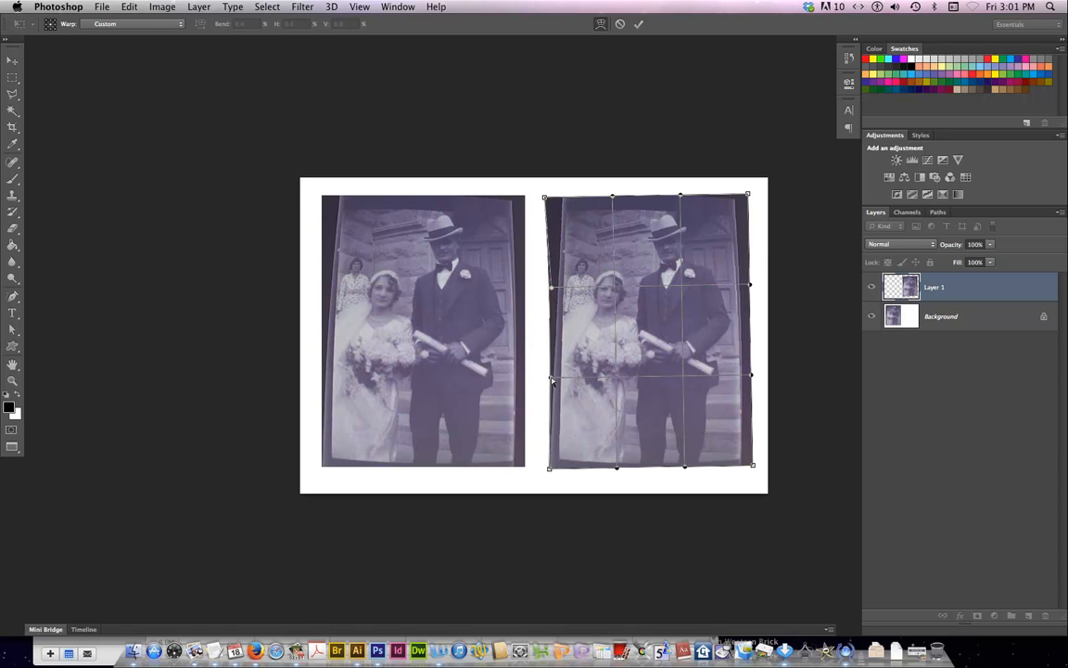
pyautogui.moveTo(551, 378); pyautogui.dragTo(554, 379)
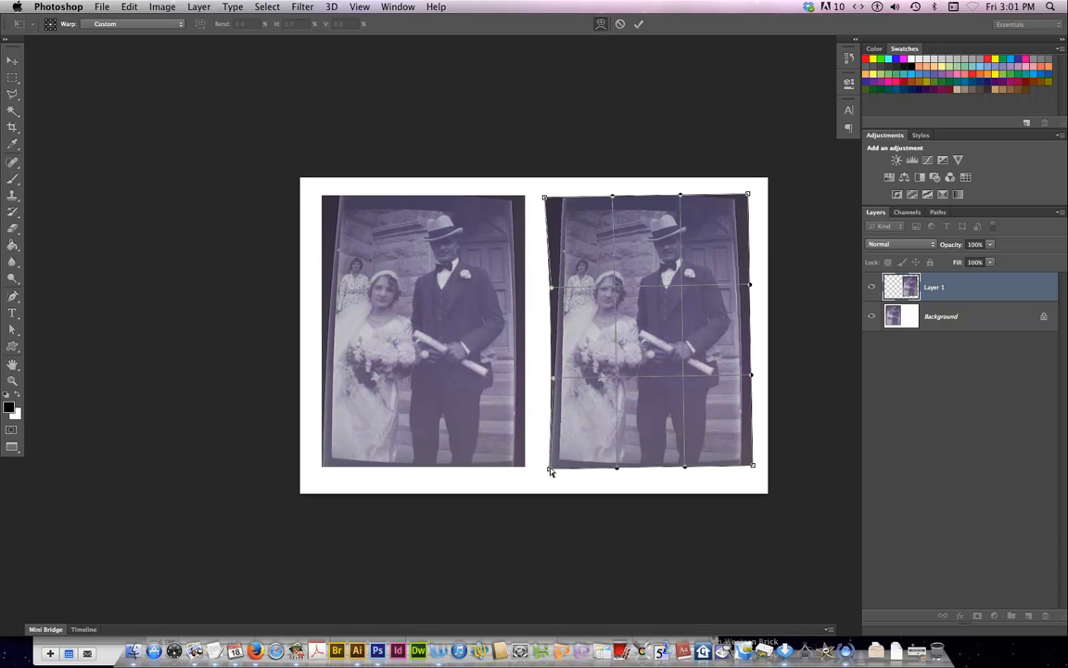
pyautogui.moveTo(550, 471); pyautogui.dragTo(555, 468)
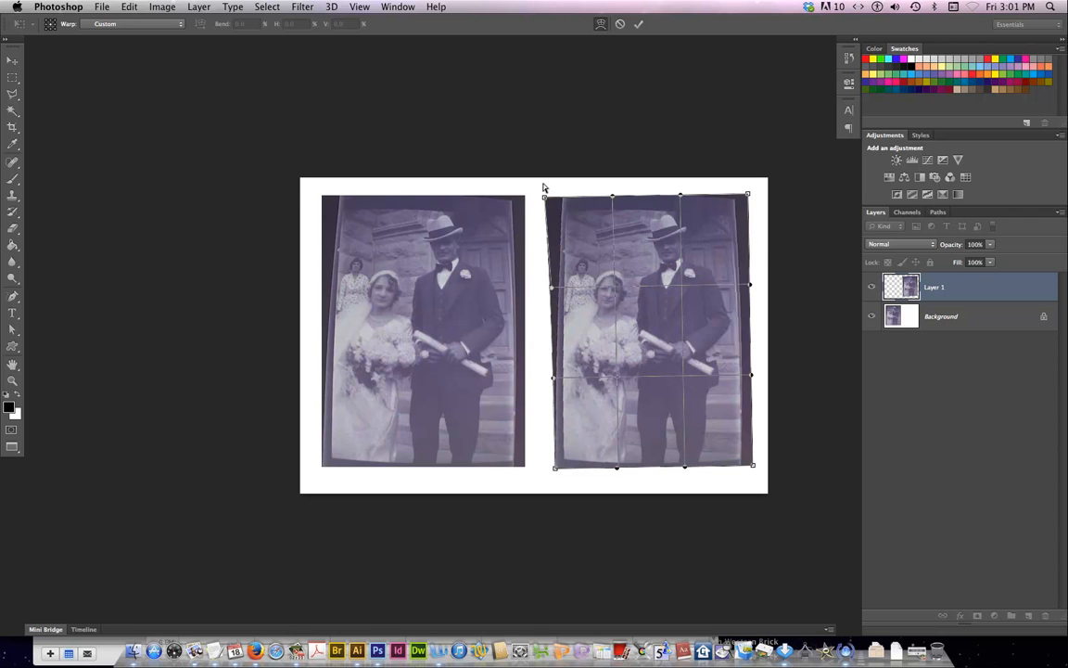
pyautogui.moveTo(545, 197); pyautogui.dragTo(538, 198)
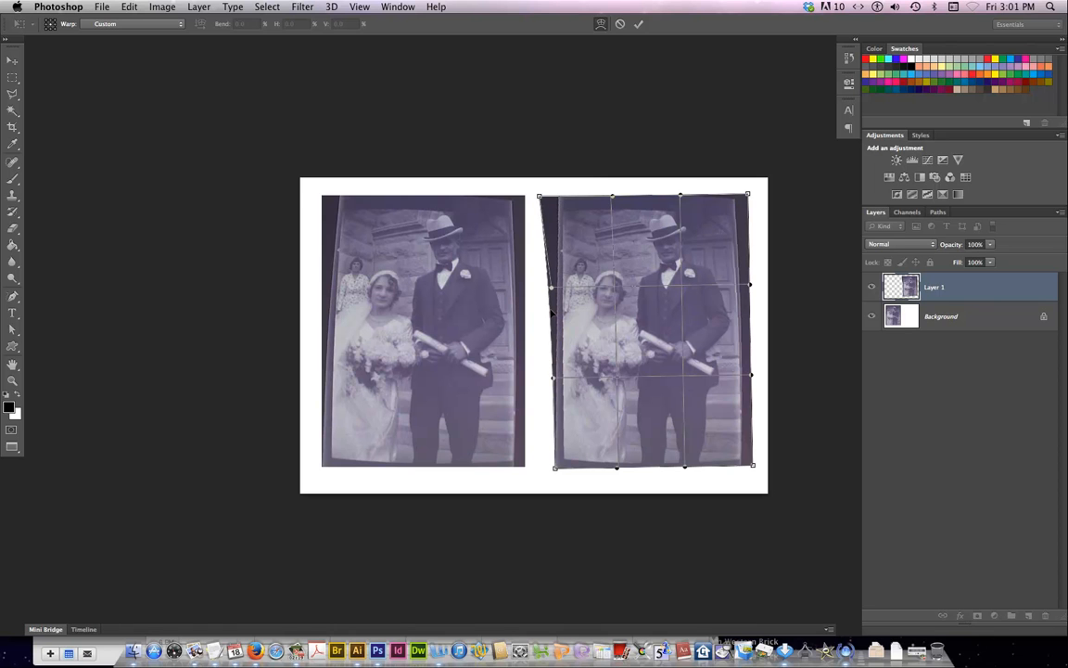
# Step: Show the rulers and place a vertical guide along the left border of the picture area in the copy
pyautogui.press('super+r')
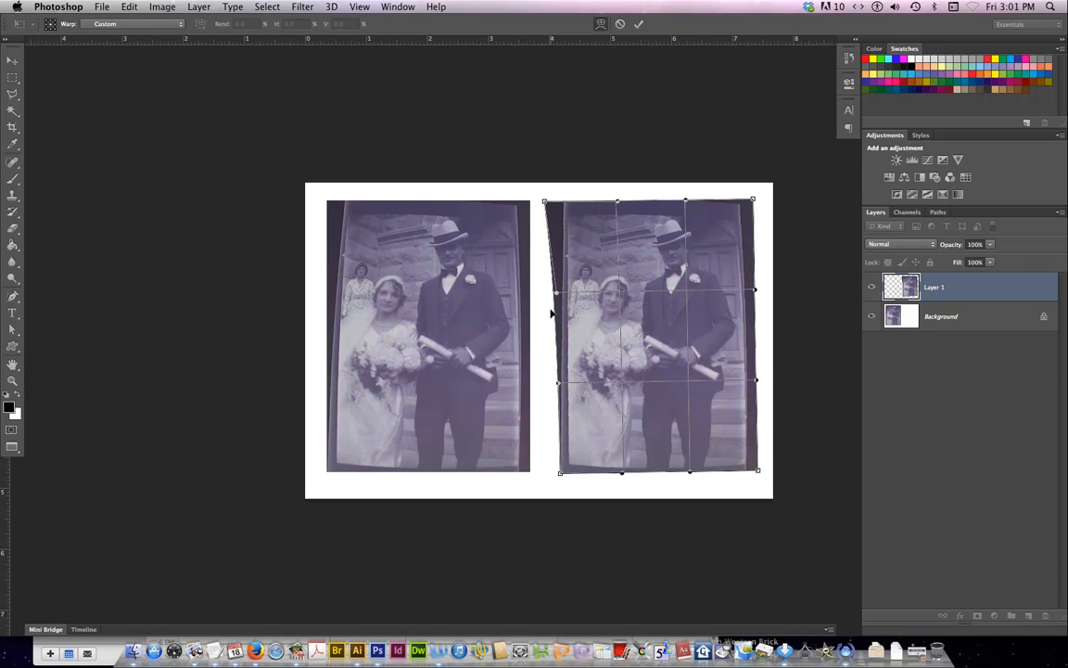
pyautogui.moveTo(4, 437); pyautogui.dragTo(570, 482)
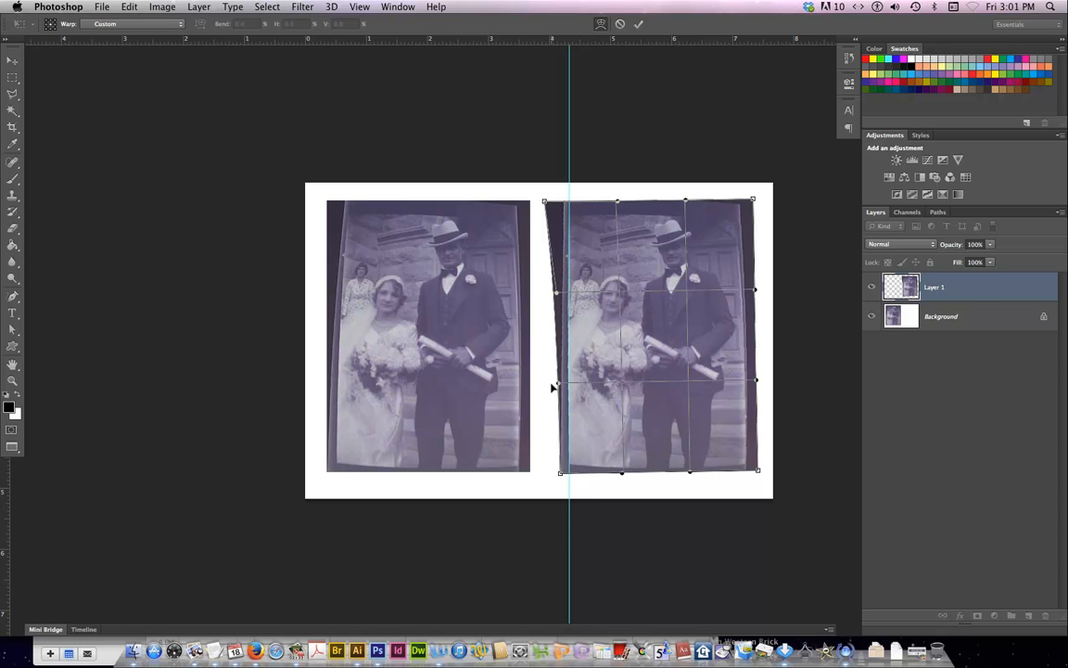
# Step: Pull the copy's top-right warp corner up and outward, and add a horizontal guide along the top border to level it
pyautogui.press('super+plus')
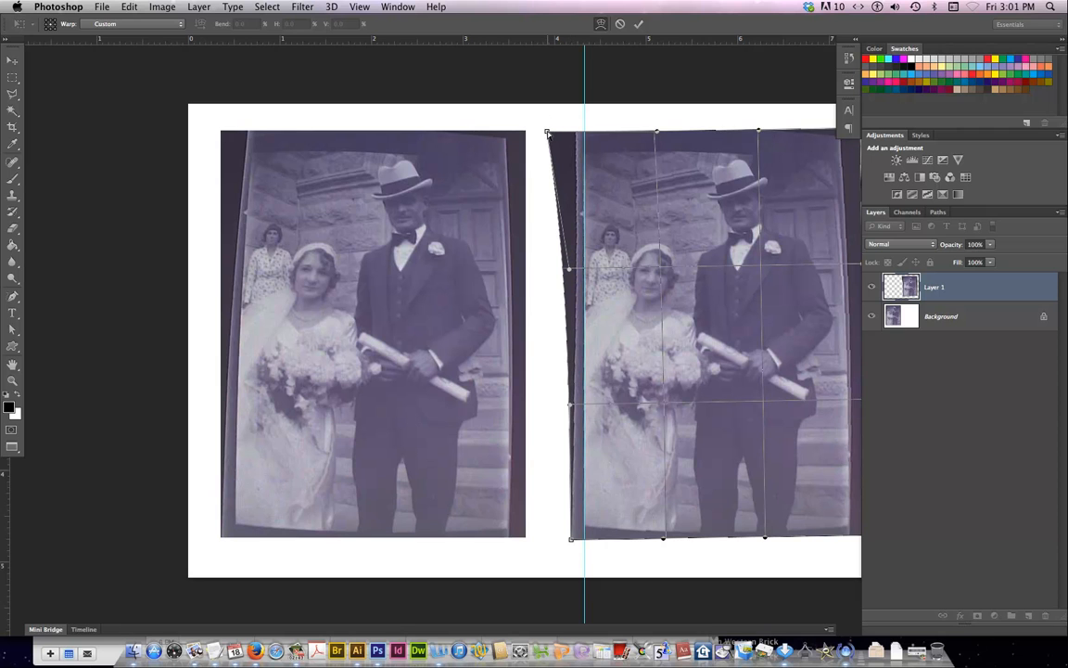
pyautogui.hscroll(5, 747, 310)
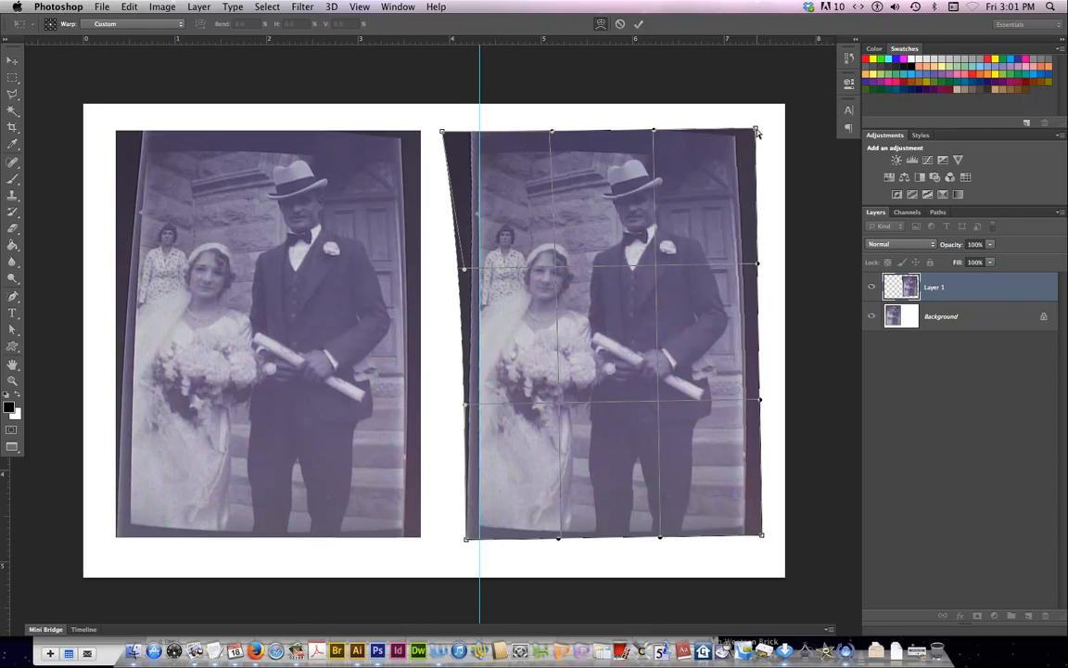
pyautogui.moveTo(757, 132); pyautogui.dragTo(778, 113)
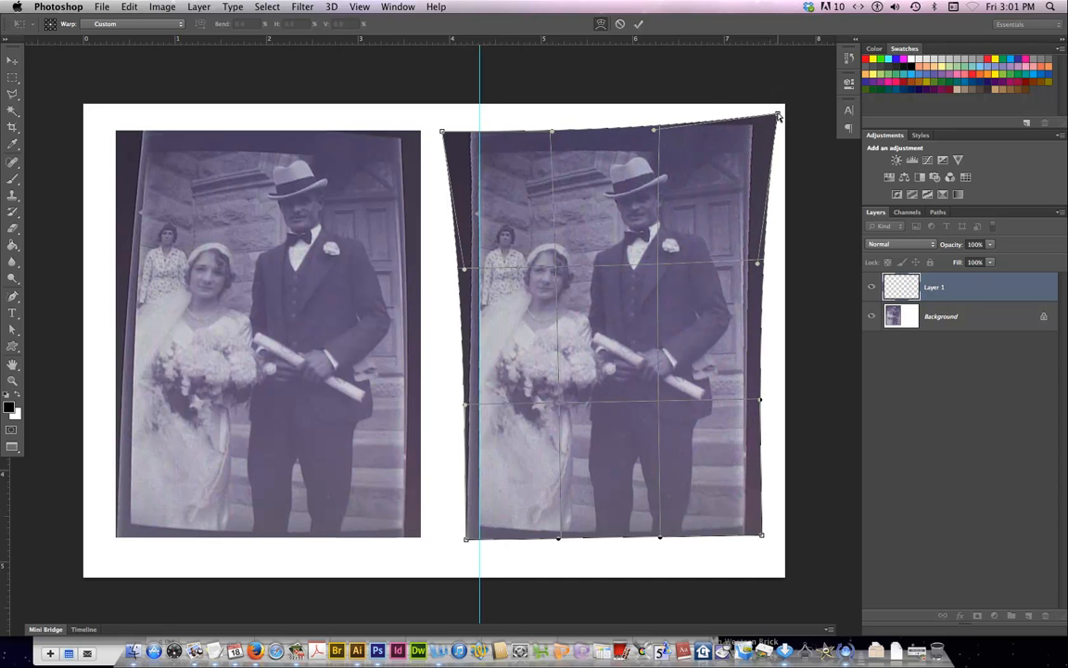
pyautogui.moveTo(558, 41); pyautogui.dragTo(580, 150)
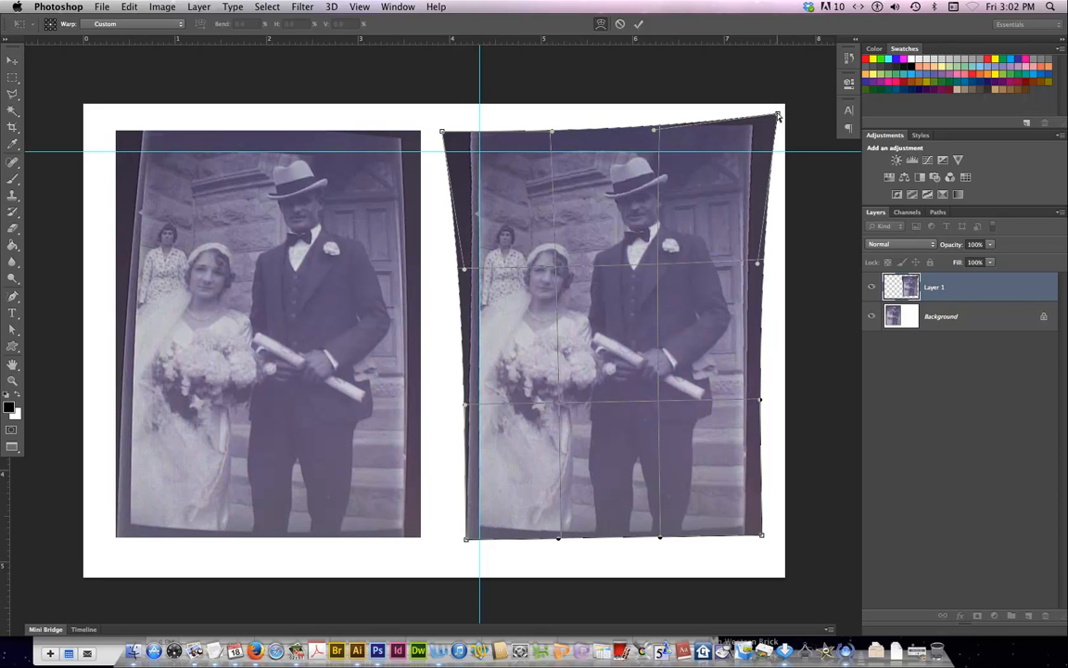
pyautogui.moveTo(778, 113); pyautogui.dragTo(780, 111)
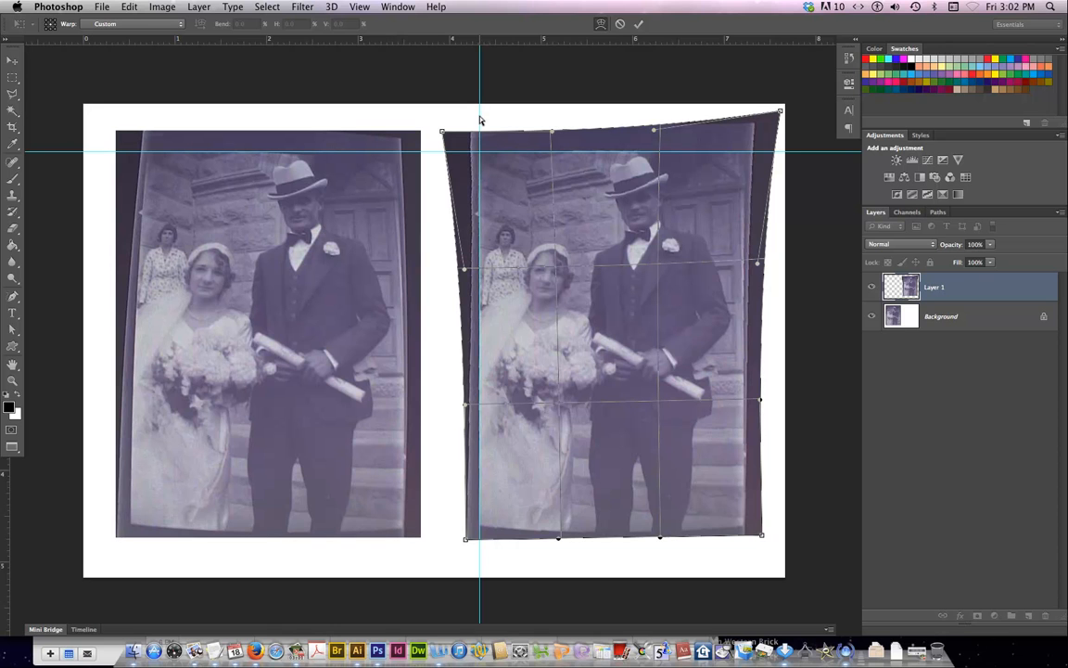
# Step: Place guides along the right and bottom borders of the picture area in the copy
pyautogui.moveTo(7, 498); pyautogui.dragTo(744, 519)
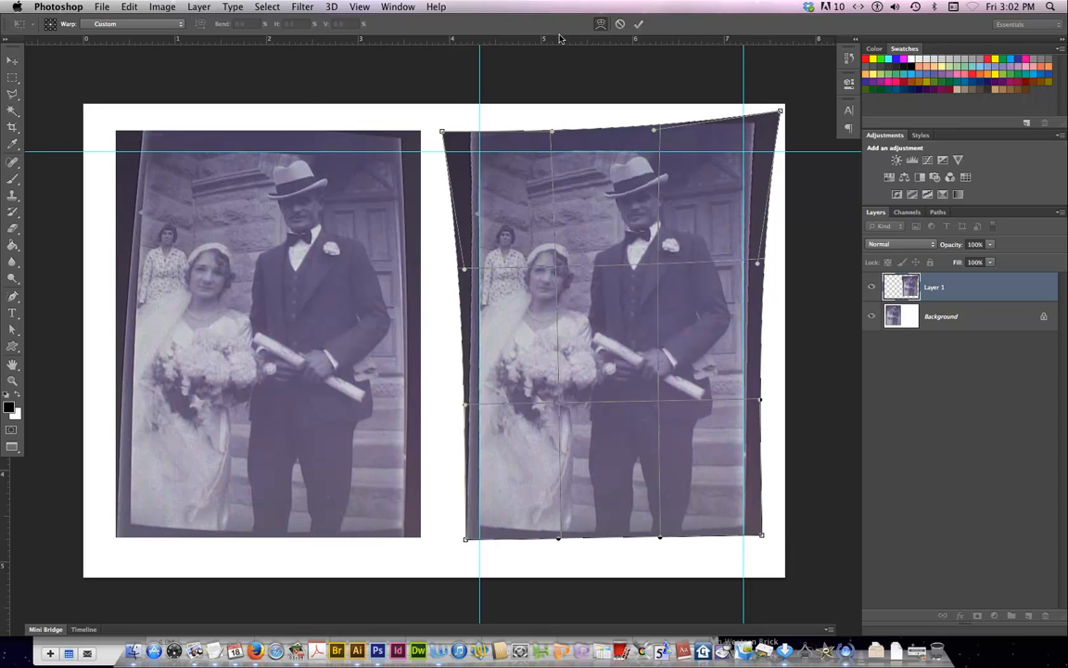
pyautogui.moveTo(505, 41); pyautogui.dragTo(560, 535)
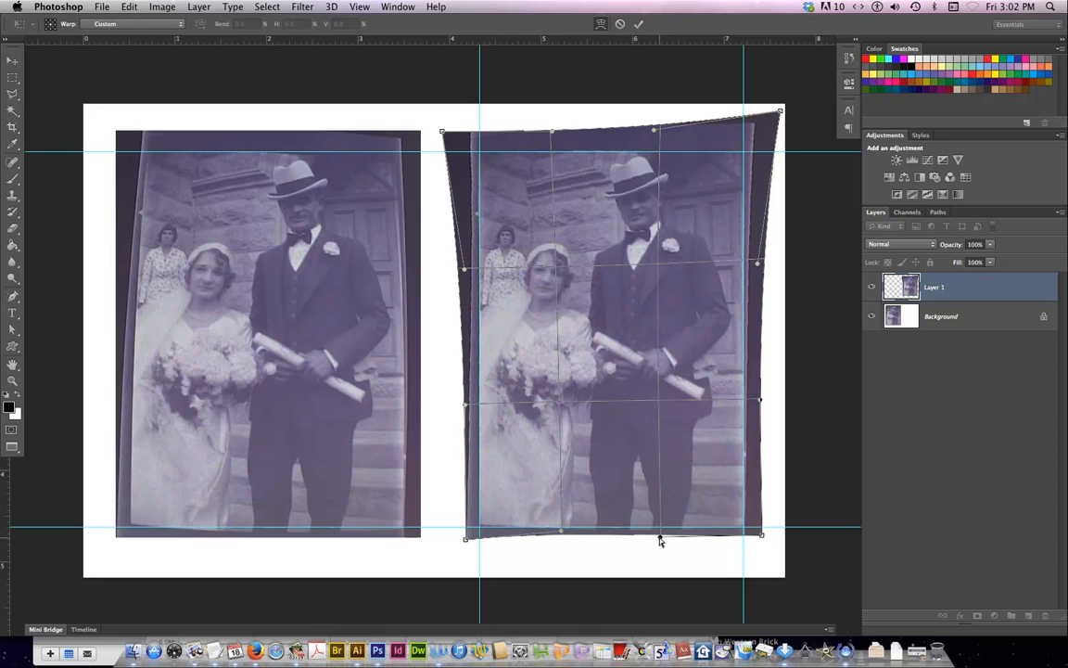
# Step: Fine-tune the bottom and right warp handles, pull the bottom-left corner slightly outward, and apply the warp
pyautogui.moveTo(660, 537); pyautogui.dragTo(660, 535)
pyautogui.moveTo(761, 400); pyautogui.dragTo(761, 400)
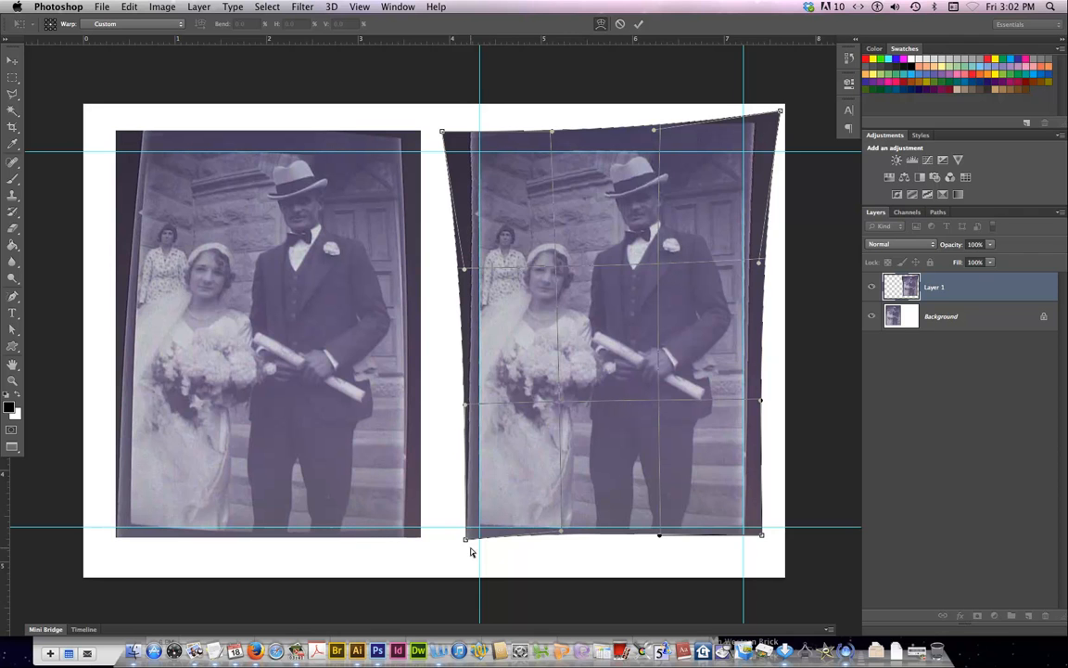
pyautogui.moveTo(466, 540); pyautogui.dragTo(464, 543)
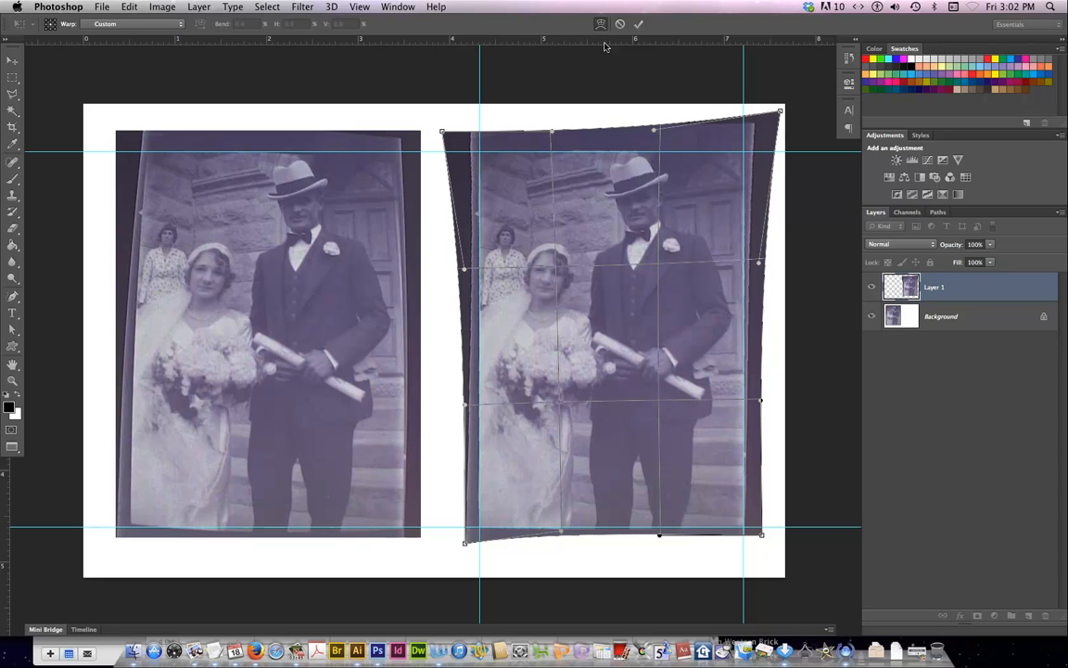
pyautogui.click(639, 24)
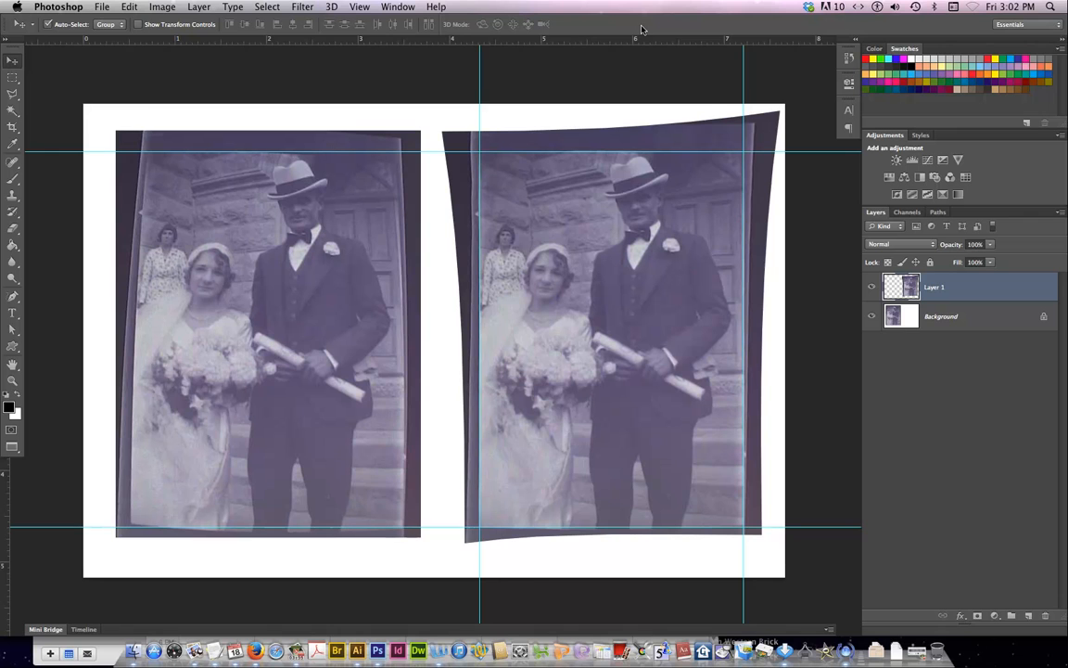
# Step: Select the picture area of the copy enclosed by the four guides with the Rectangular Marquee tool
pyautogui.click(14, 82)
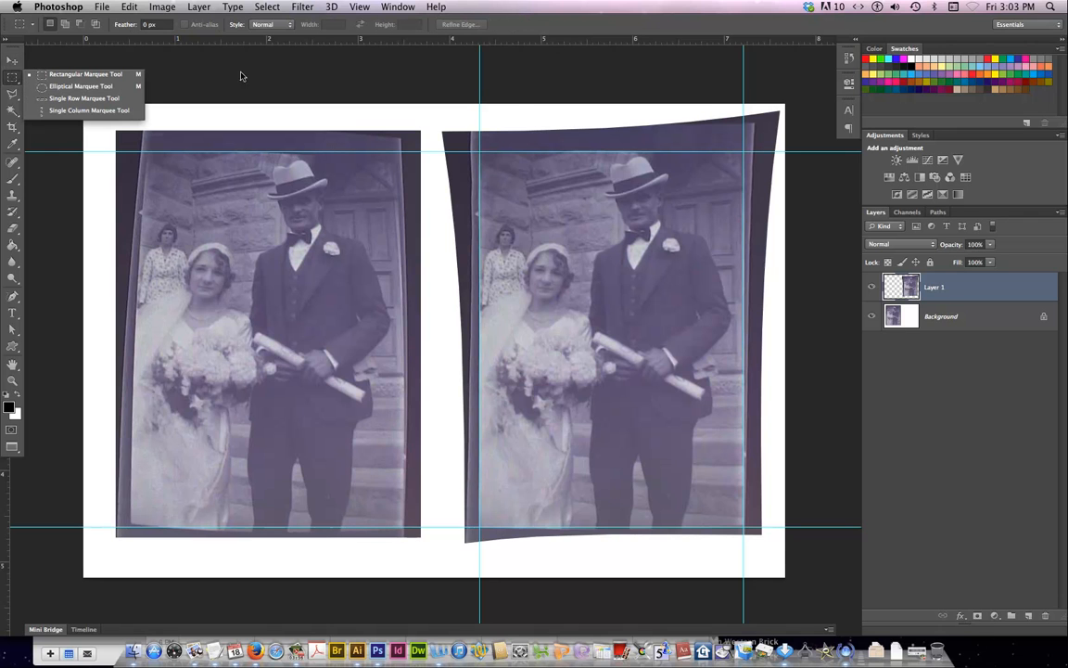
pyautogui.click(479, 152)
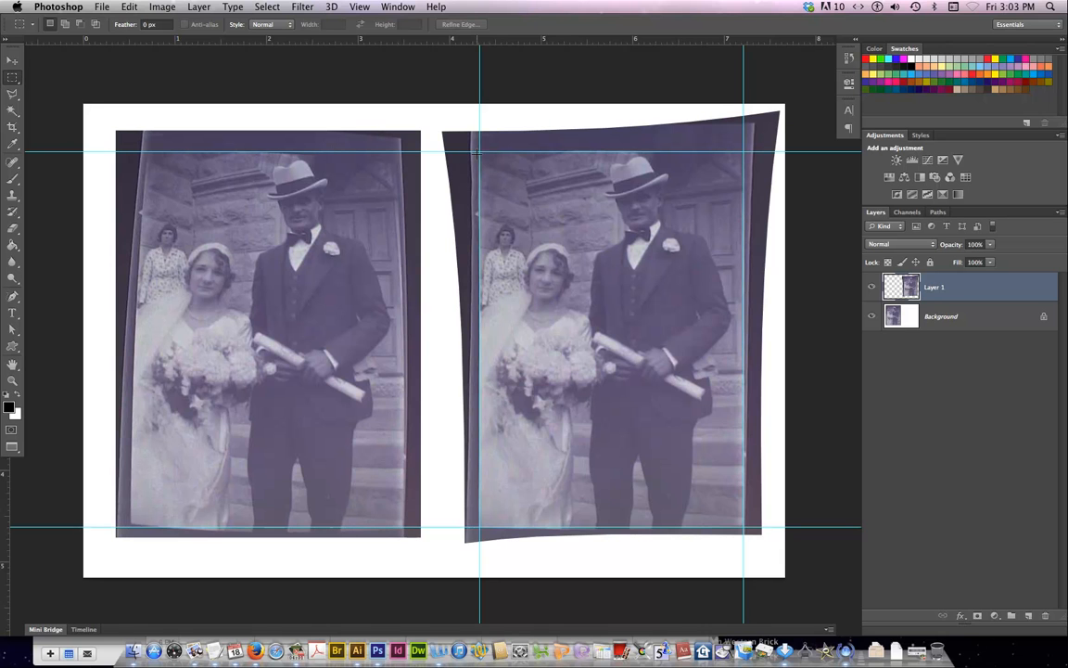
pyautogui.moveTo(480, 151); pyautogui.dragTo(743, 527)
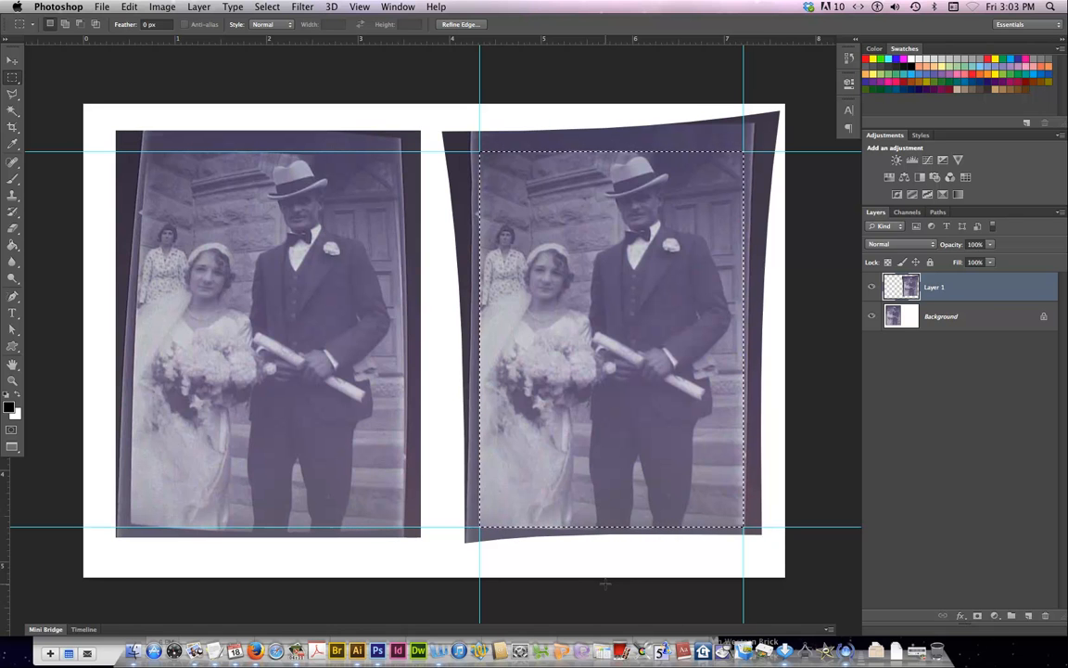
# Step: Invert the selection and delete the copy's crooked borders, hide the guides and rulers, and deselect
pyautogui.press('shift')
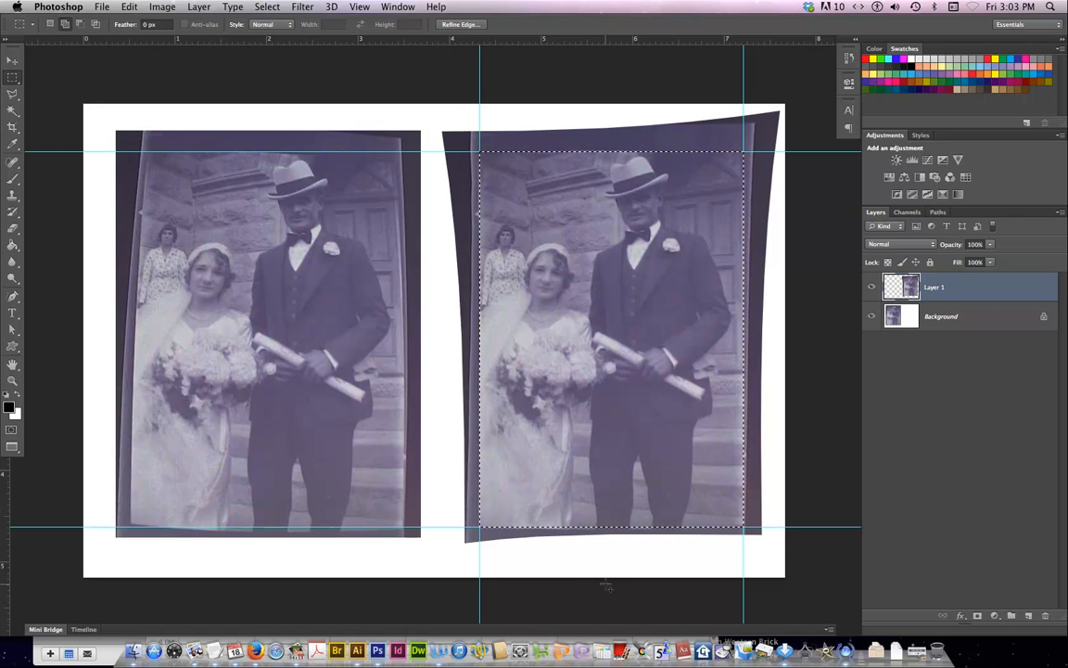
pyautogui.press('shift+super+i')
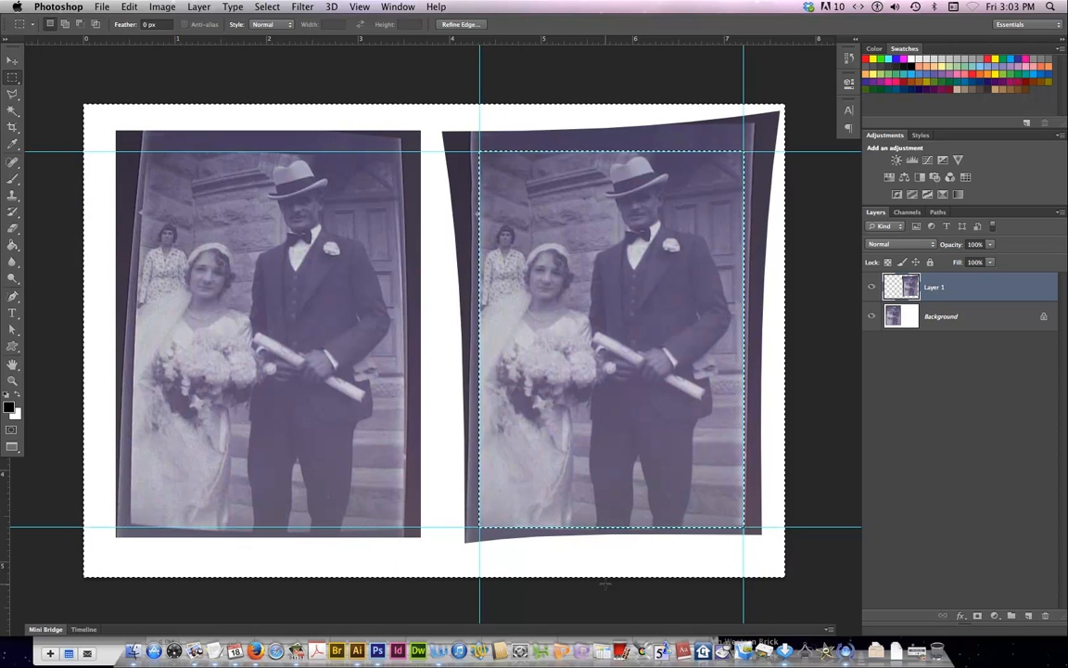
pyautogui.press('Delete')
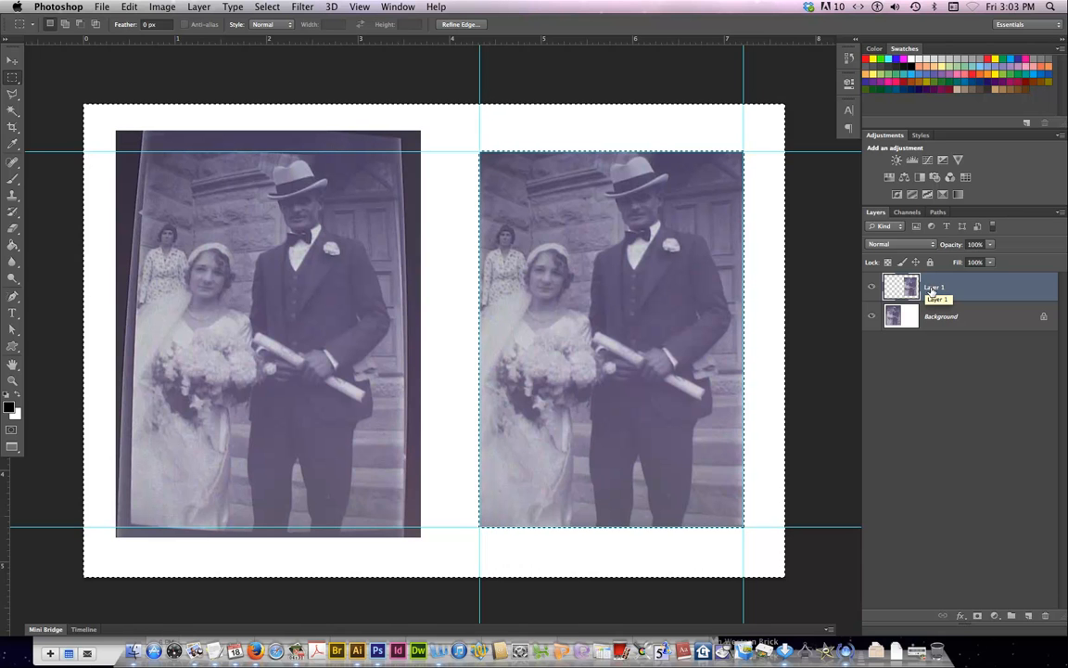
pyautogui.press('super+semicolon')
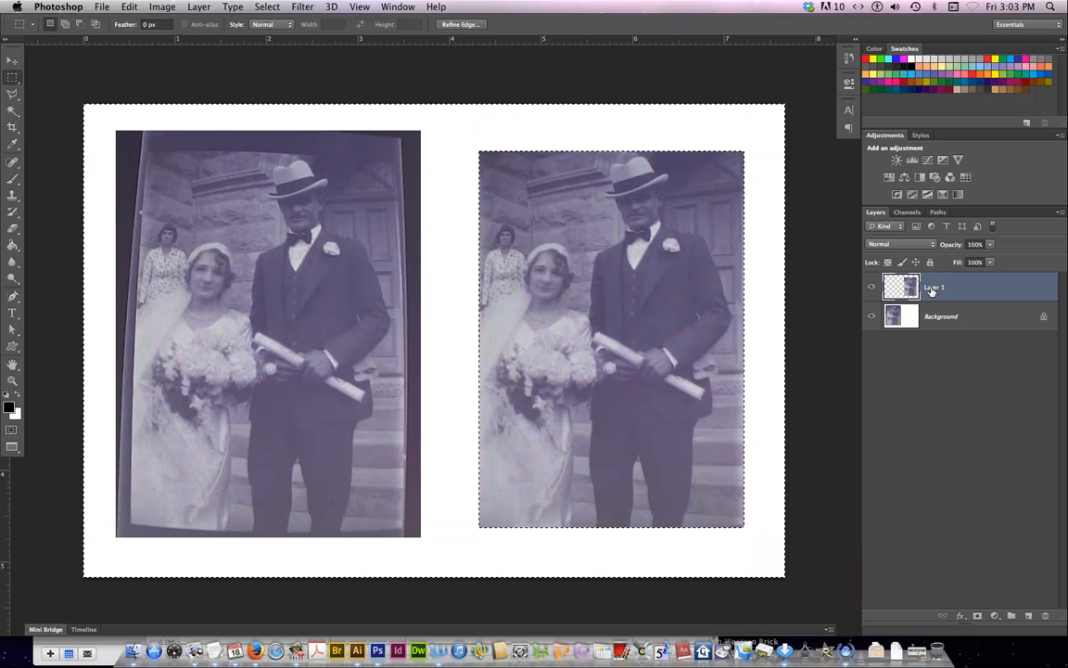
pyautogui.press('super+r')
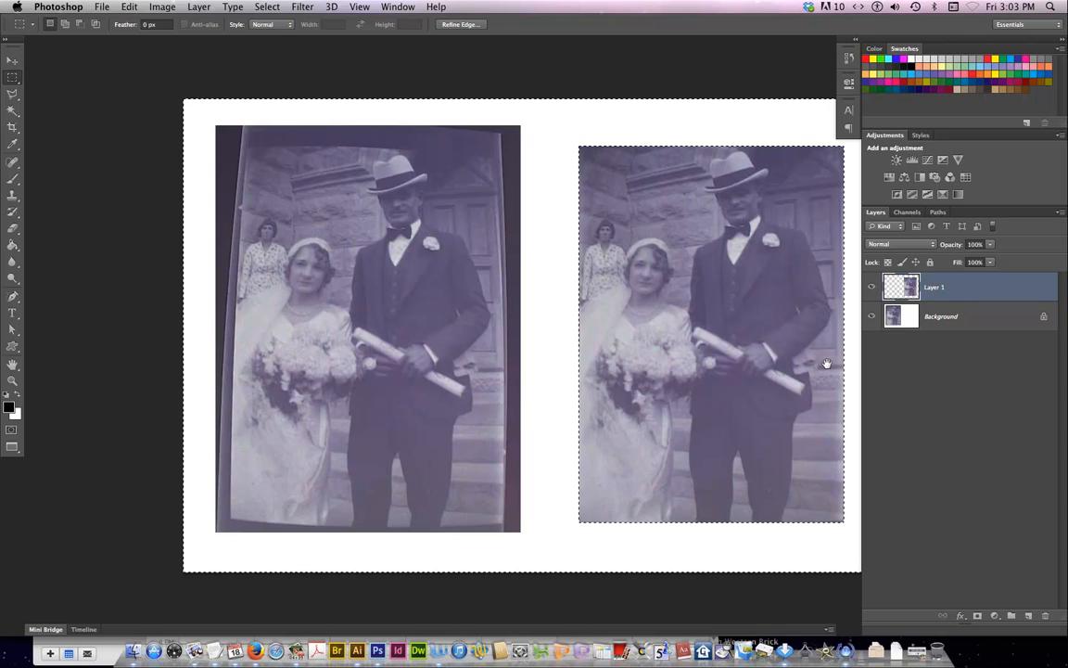
pyautogui.moveTo(752, 381); pyautogui.dragTo(646, 380)
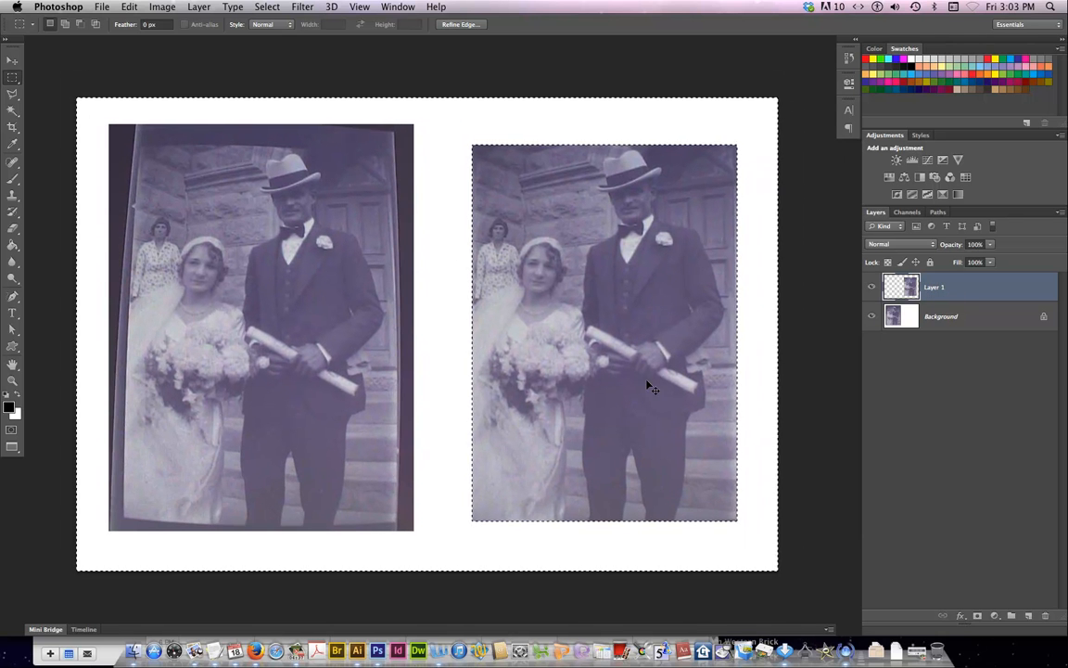
pyautogui.press('super+d')
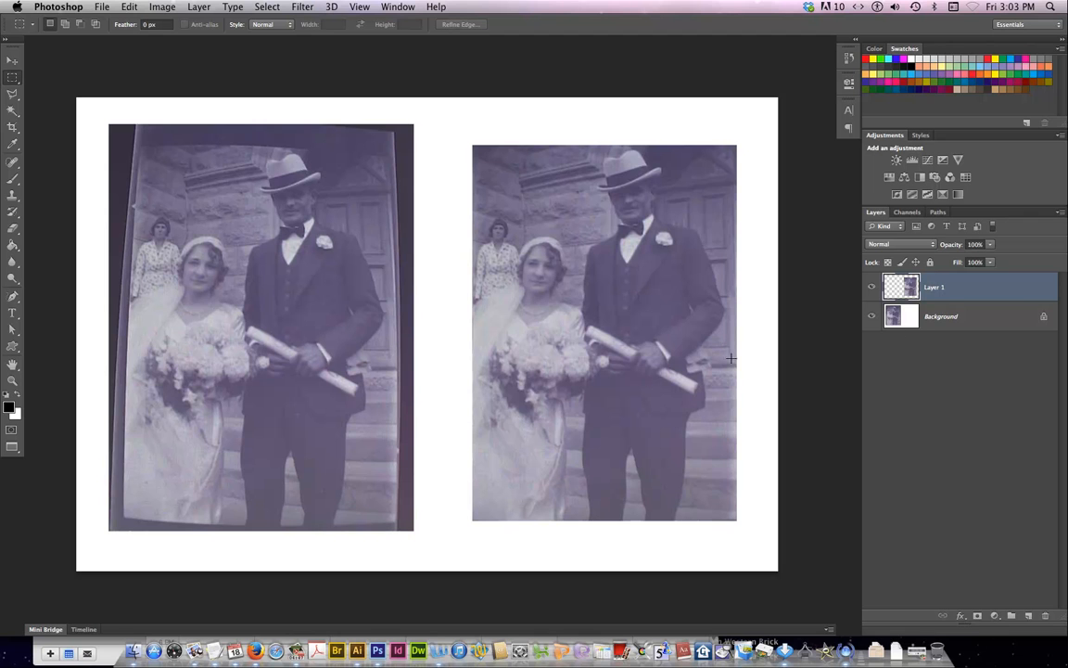
# Step: Add a Black & White adjustment clipped to the photo copy, with Cyans at 61 and Blues at 25
pyautogui.click(919, 178)
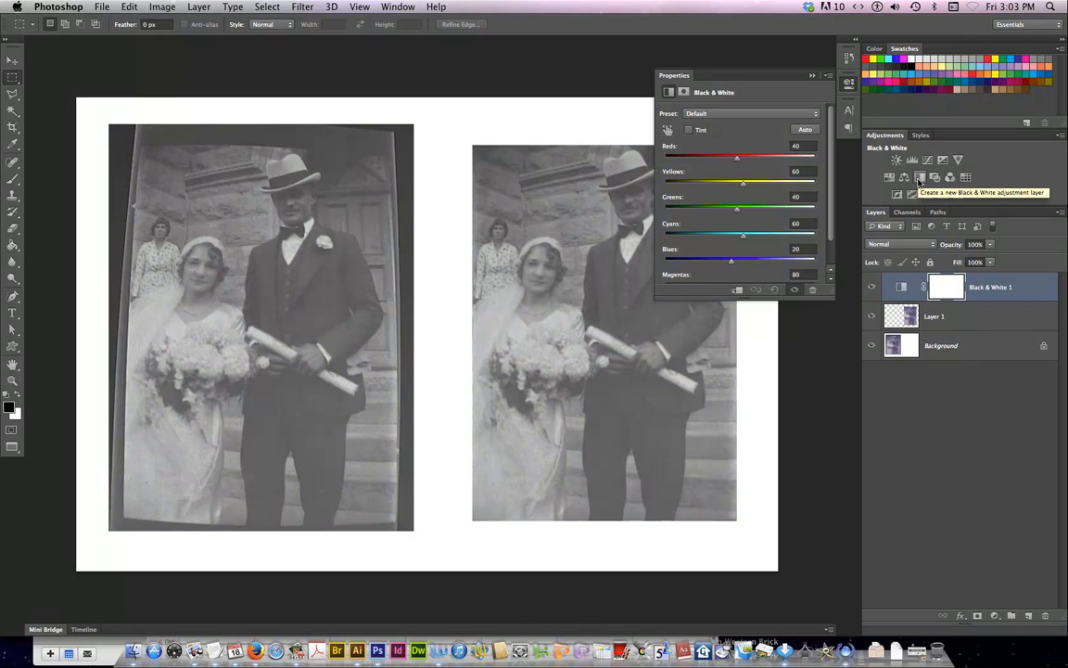
pyautogui.click(739, 291)
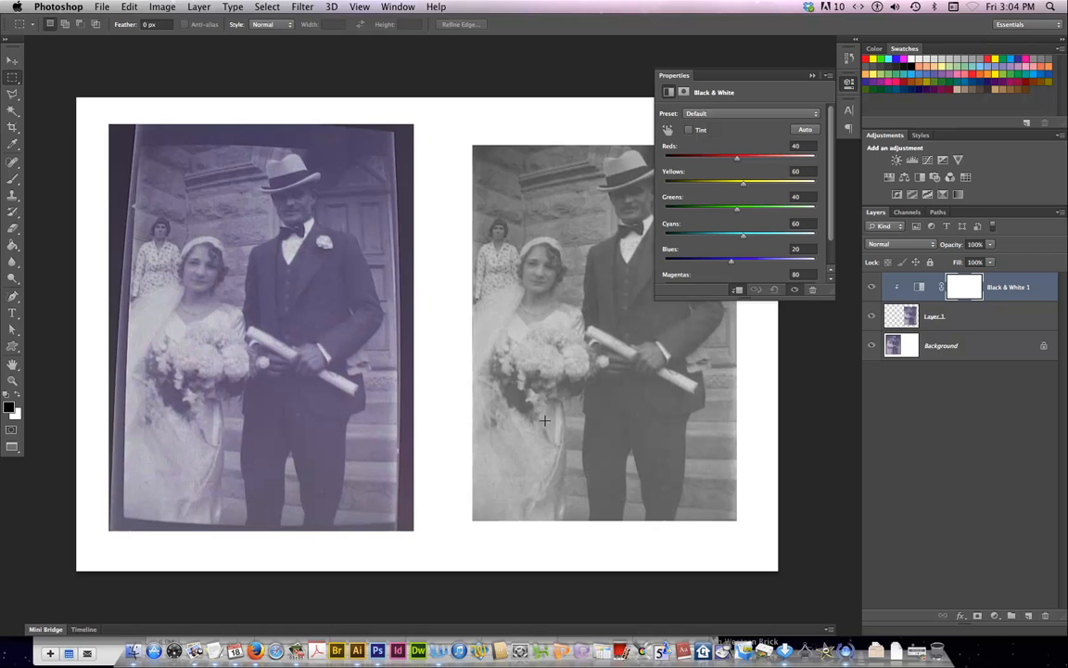
pyautogui.hscroll(5, 519, 425)
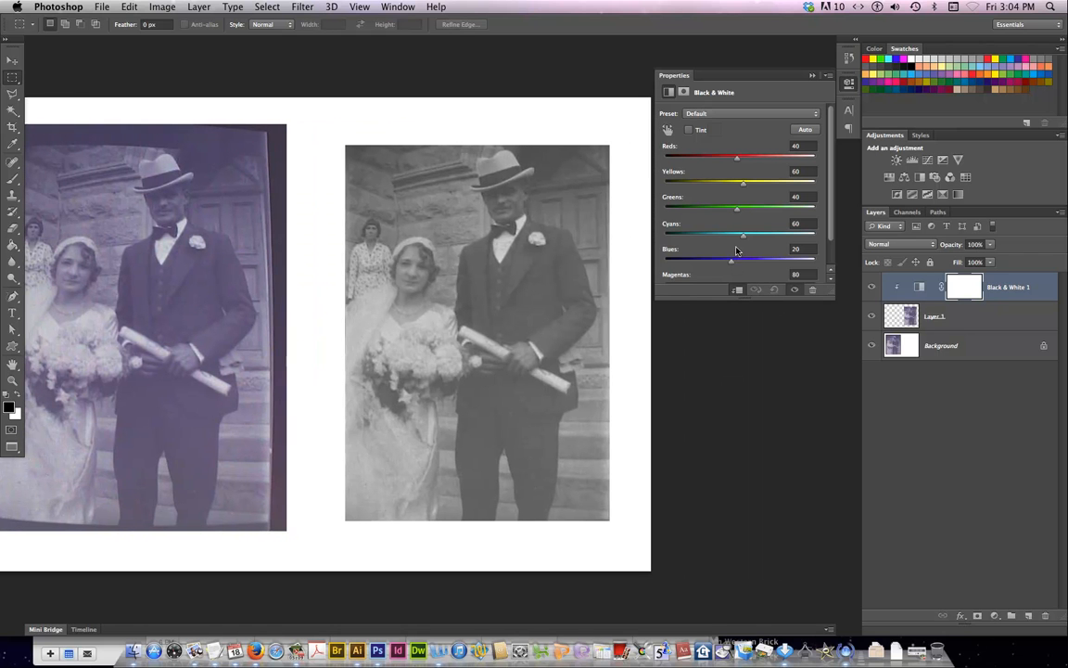
pyautogui.moveTo(731, 261)
pyautogui.mouseDown()
pyautogui.moveTo(662, 264)
pyautogui.moveTo(747, 271)
pyautogui.moveTo(736, 274)
pyautogui.mouseUp()
pyautogui.moveTo(737, 273); pyautogui.dragTo(742, 242)
# Step: Compare the photo copy with and without the Black & White adjustment, leaving the adjustment switched on
pyautogui.click(871, 288)
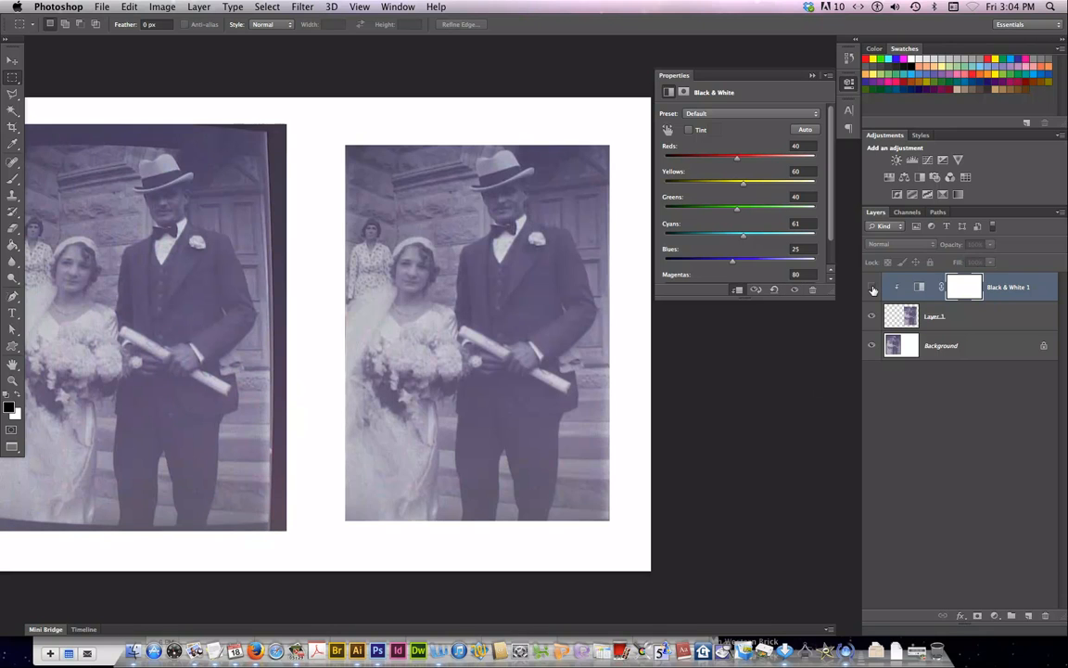
pyautogui.click(872, 289)
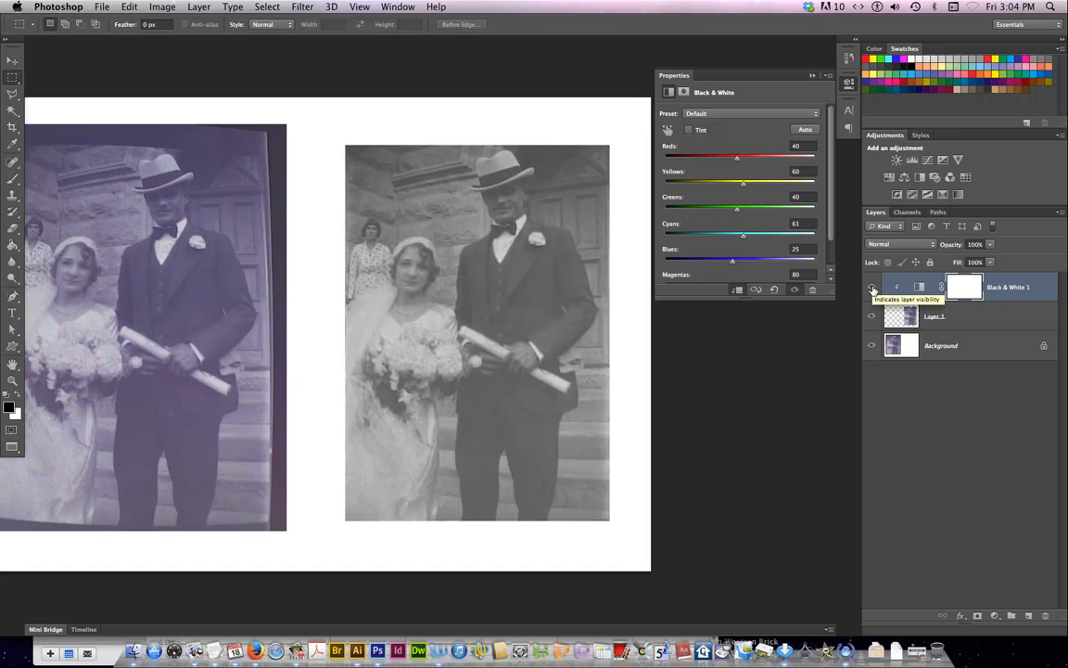
pyautogui.click(872, 288)
pyautogui.click(872, 289)
pyautogui.click(872, 288)
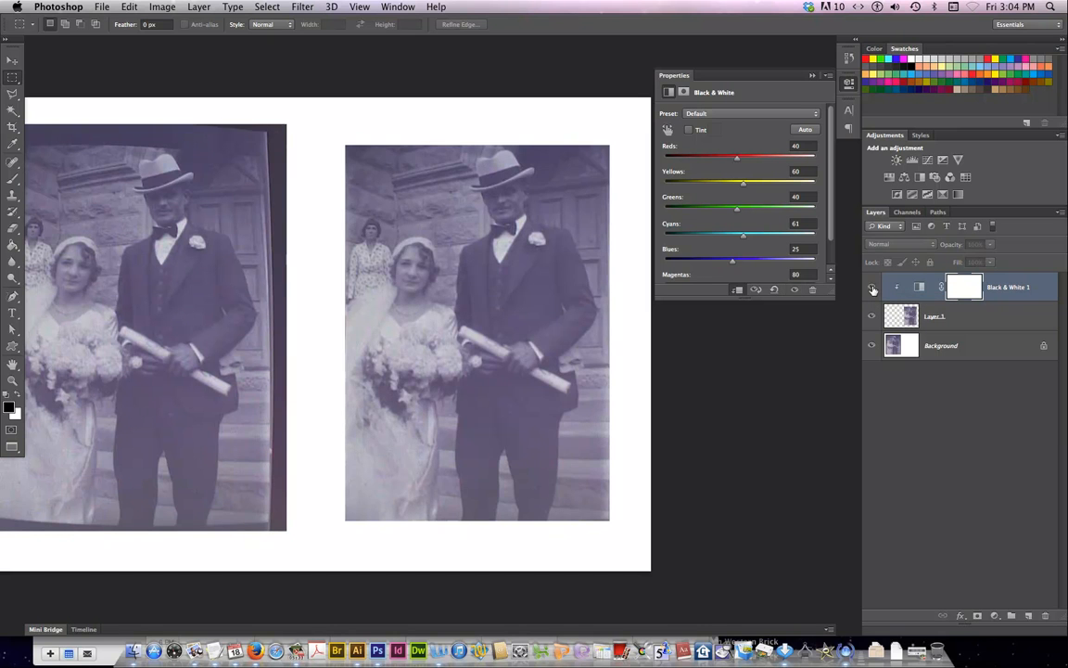
pyautogui.click(872, 288)
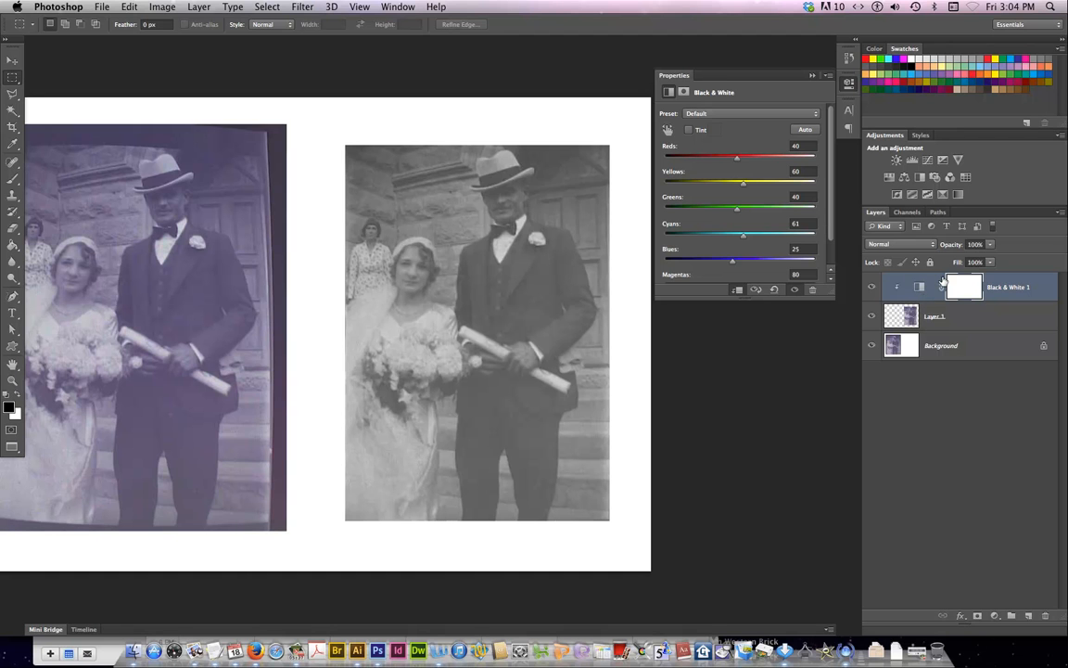
# Step: Add a Levels adjustment clipped to the photo copy, with input levels of 37, 0.96 and 217
pyautogui.click(913, 160)
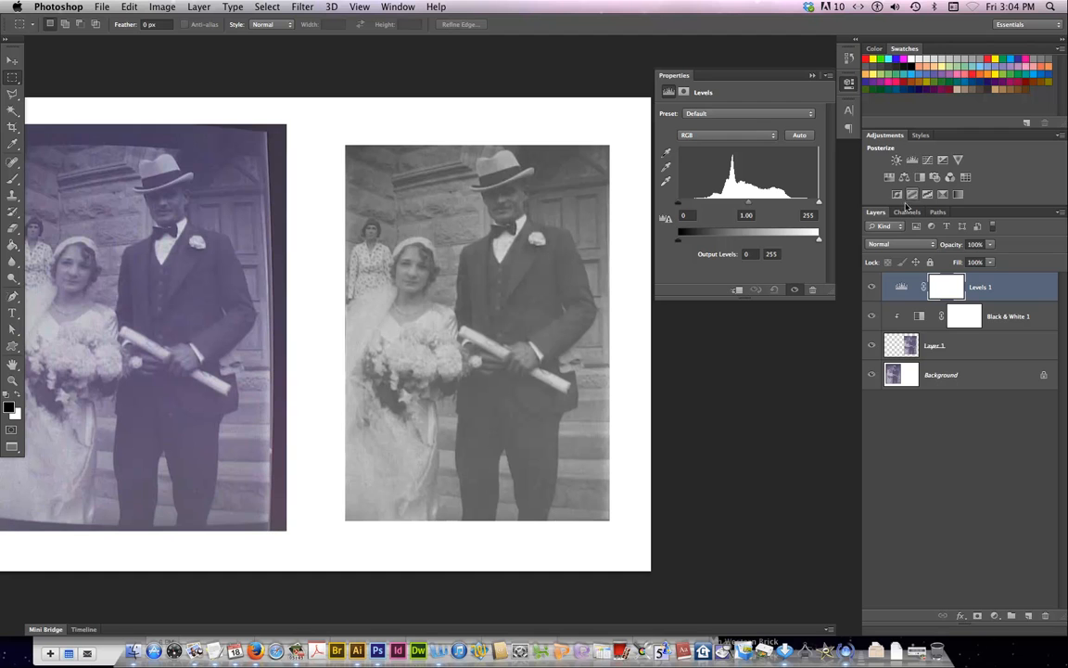
pyautogui.click(739, 290)
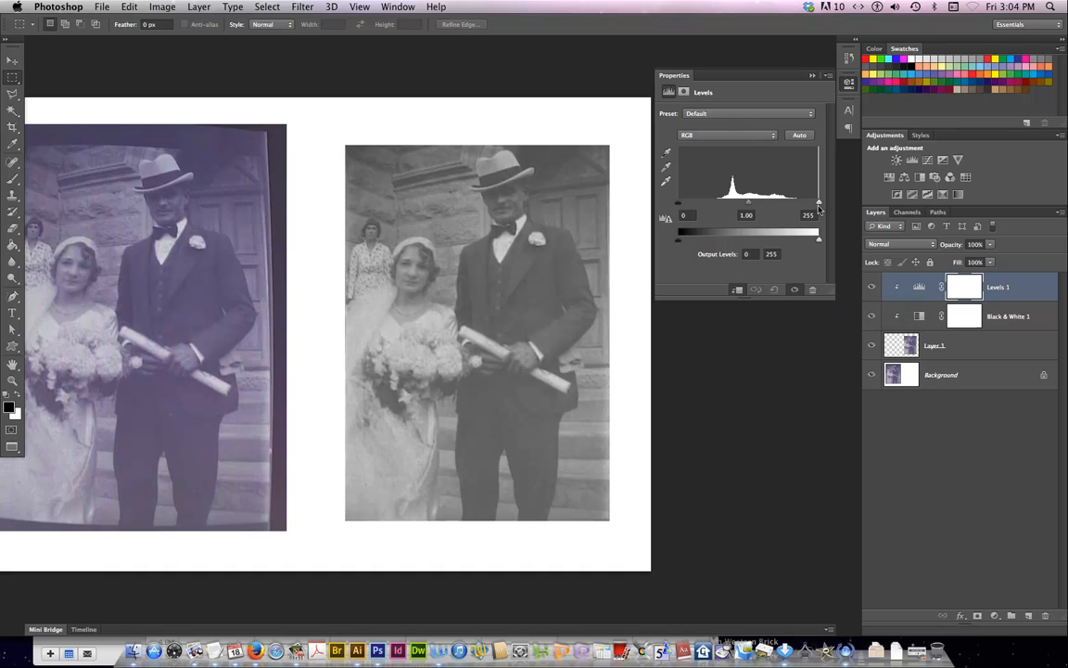
pyautogui.moveTo(819, 203); pyautogui.dragTo(807, 202)
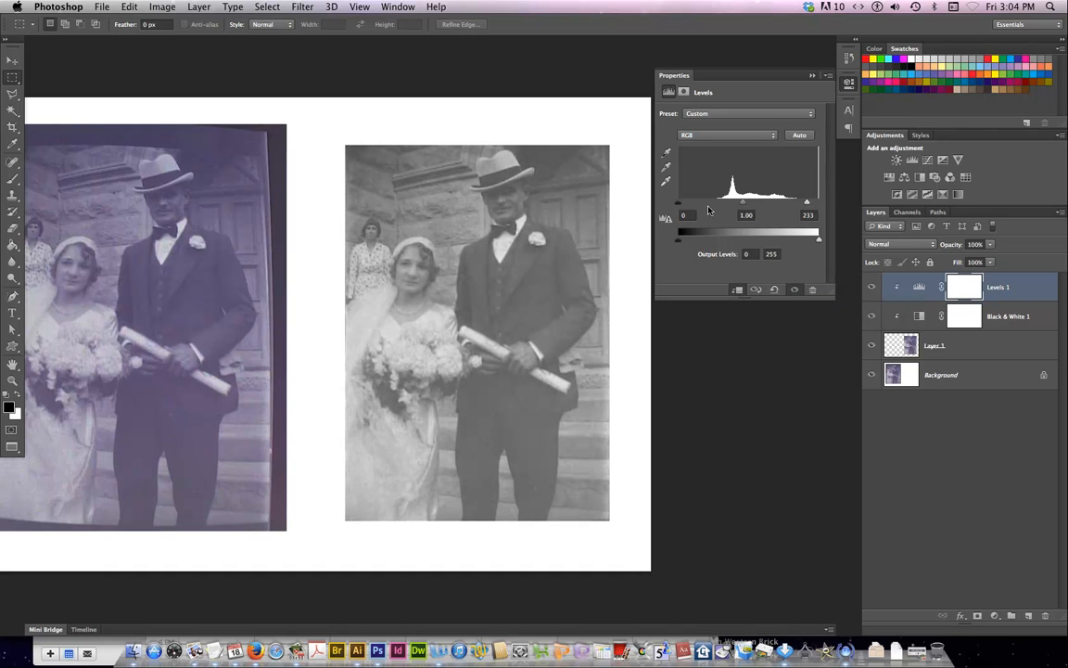
pyautogui.moveTo(679, 204); pyautogui.dragTo(698, 203)
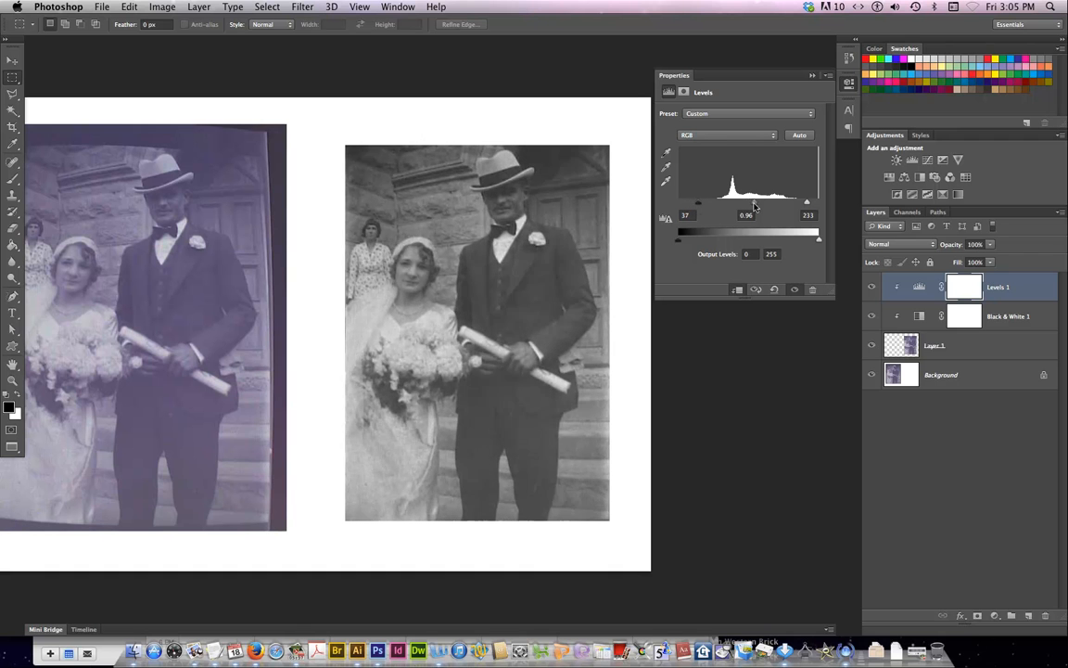
pyautogui.moveTo(753, 206); pyautogui.dragTo(753, 206)
pyautogui.moveTo(808, 203); pyautogui.dragTo(797, 205)
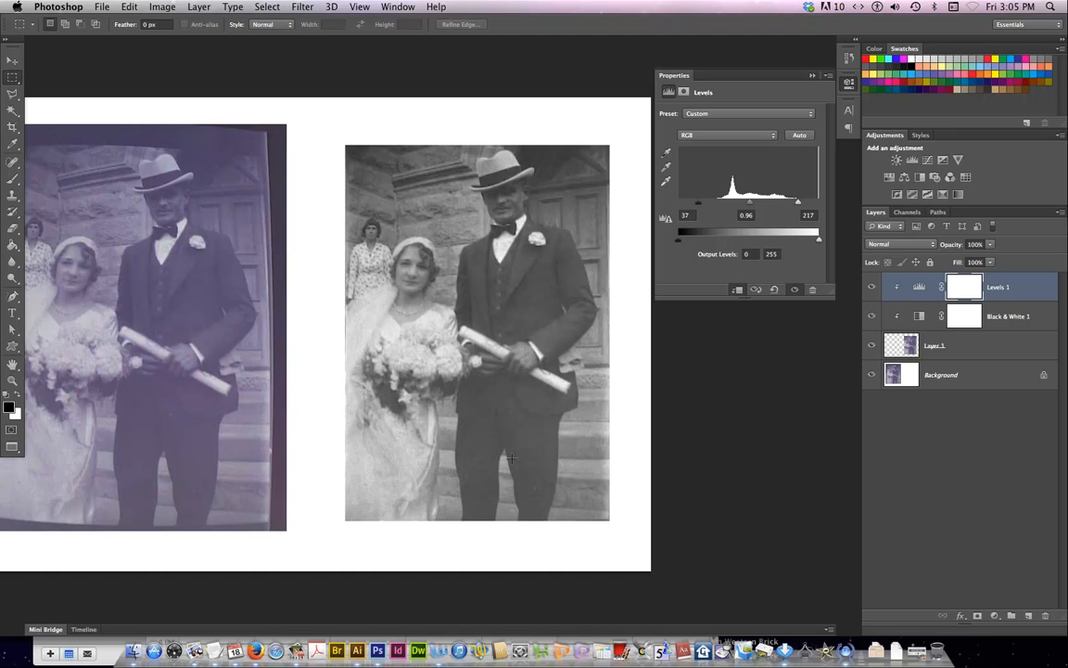
# Step: Select Layer 1 and try lightening the bouquet with the Dodge tool at brush size 150, and undo the stroke
pyautogui.click(934, 347)
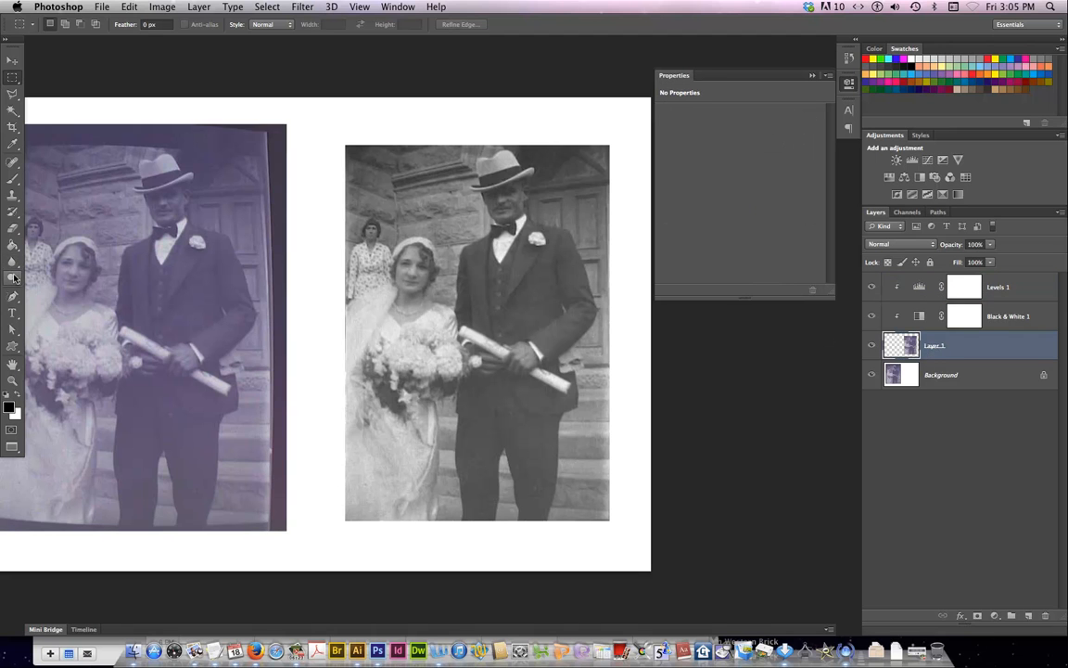
pyautogui.click(12, 277)
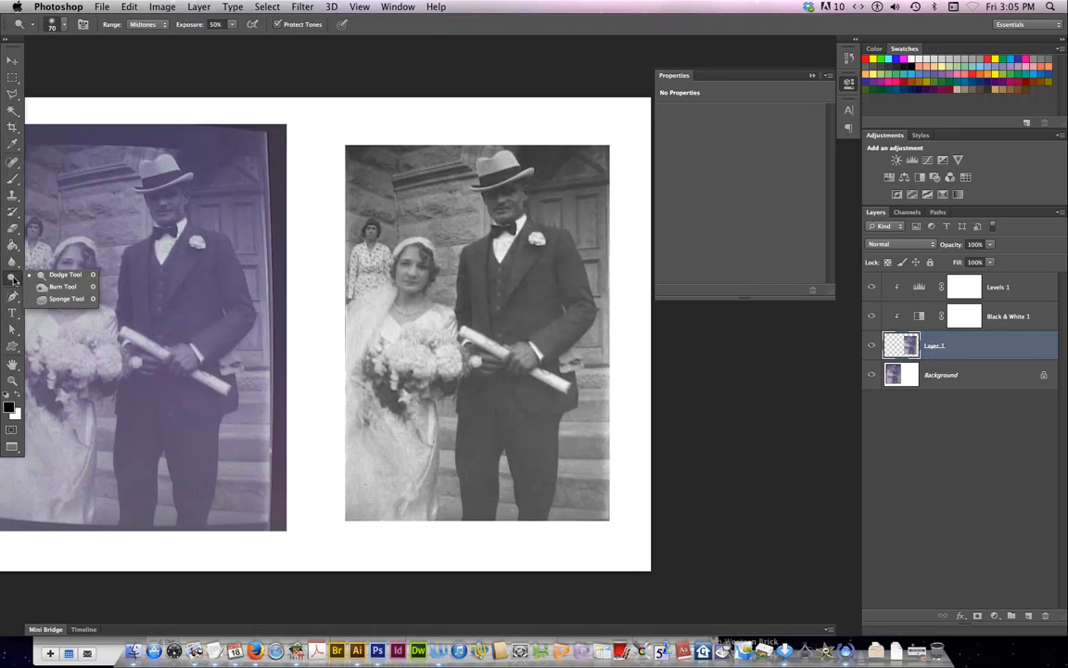
pyautogui.click(63, 275)
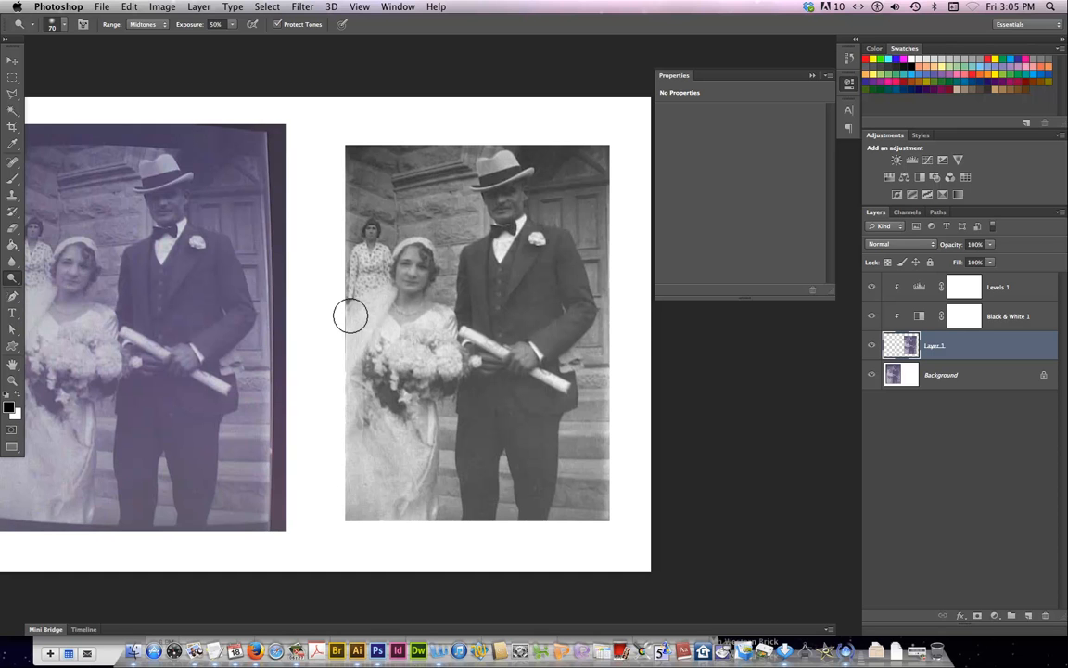
pyautogui.press(']')
pyautogui.press(']')
pyautogui.press(']')
pyautogui.press(']')
pyautogui.press(']')
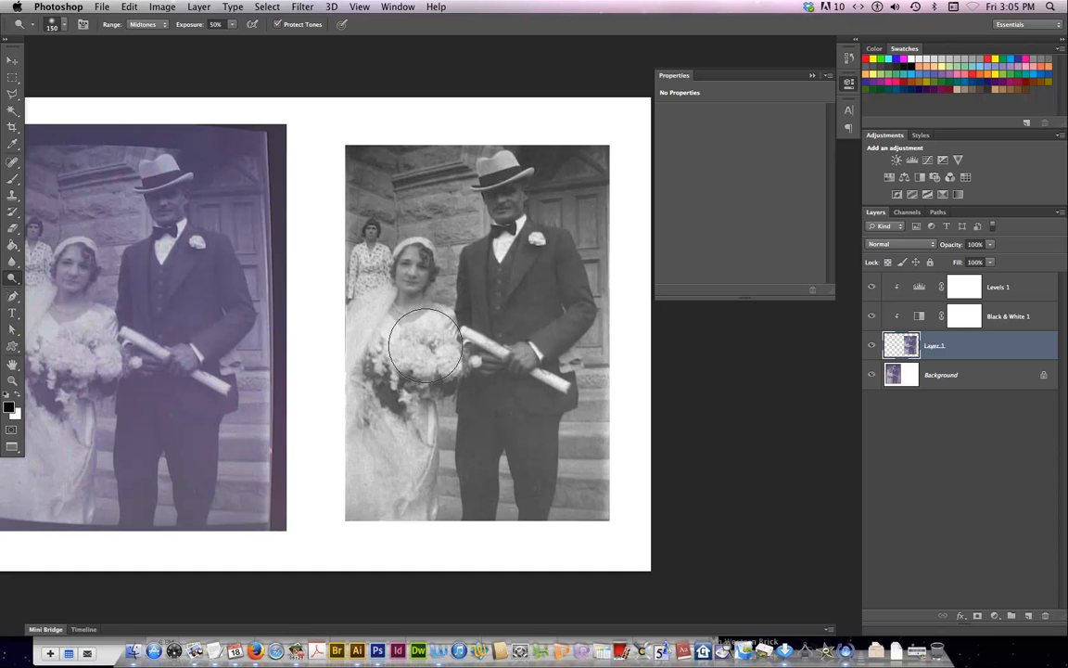
pyautogui.moveTo(422, 351); pyautogui.dragTo(419, 349)
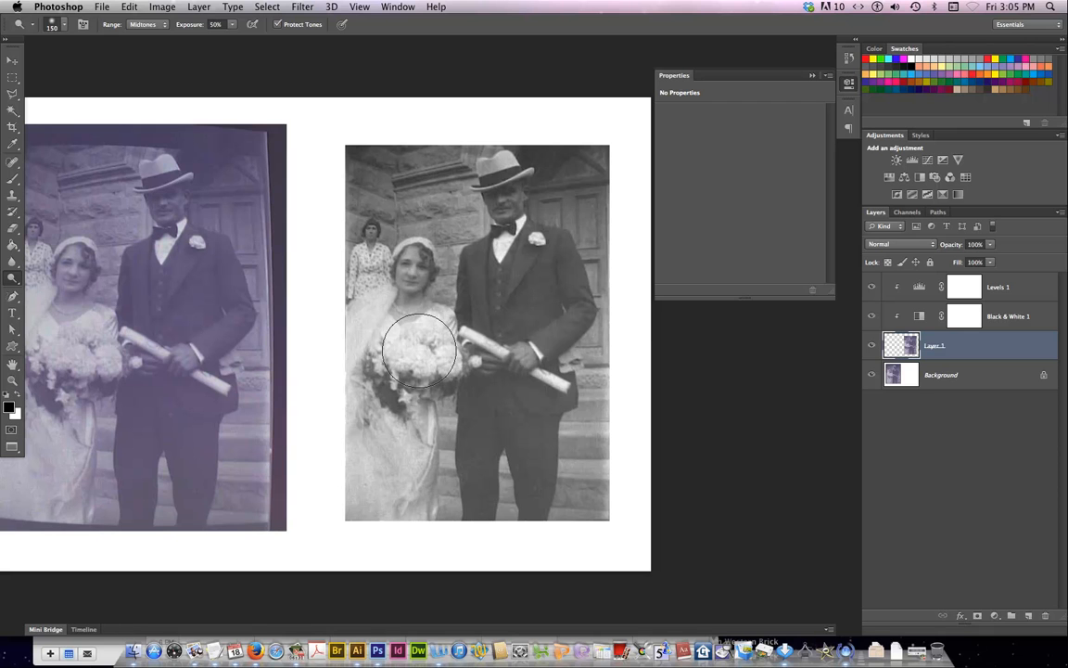
pyautogui.press('super+z')
# Step: Darken the bride's bouquet, dress and veil on Layer 1 with the Burn tool at brush size 150
pyautogui.click(10, 279)
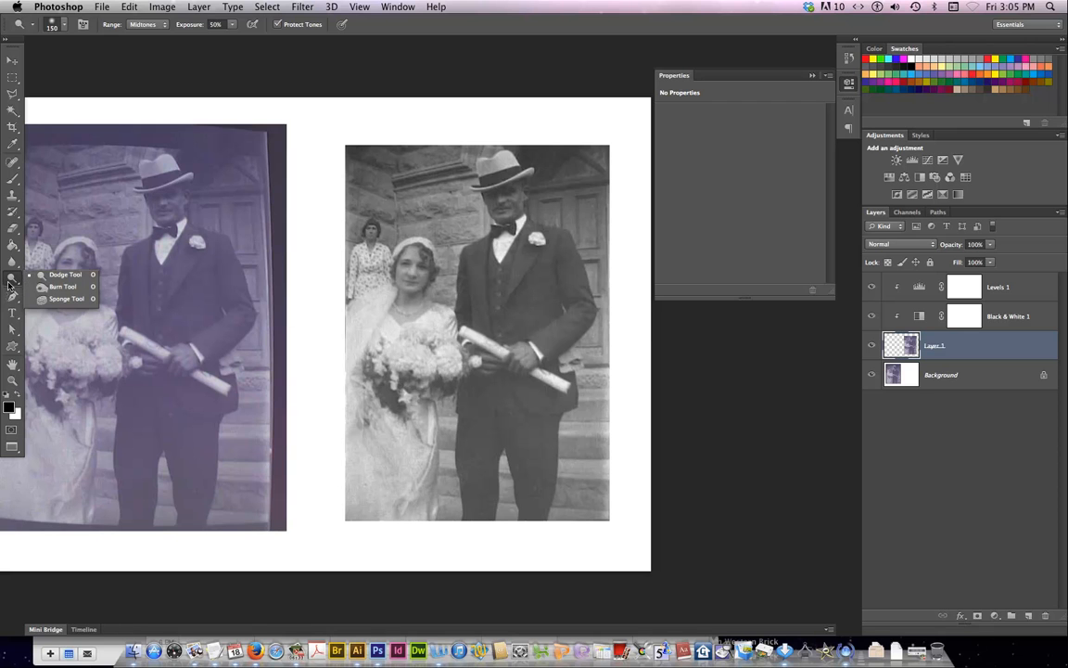
pyautogui.click(61, 287)
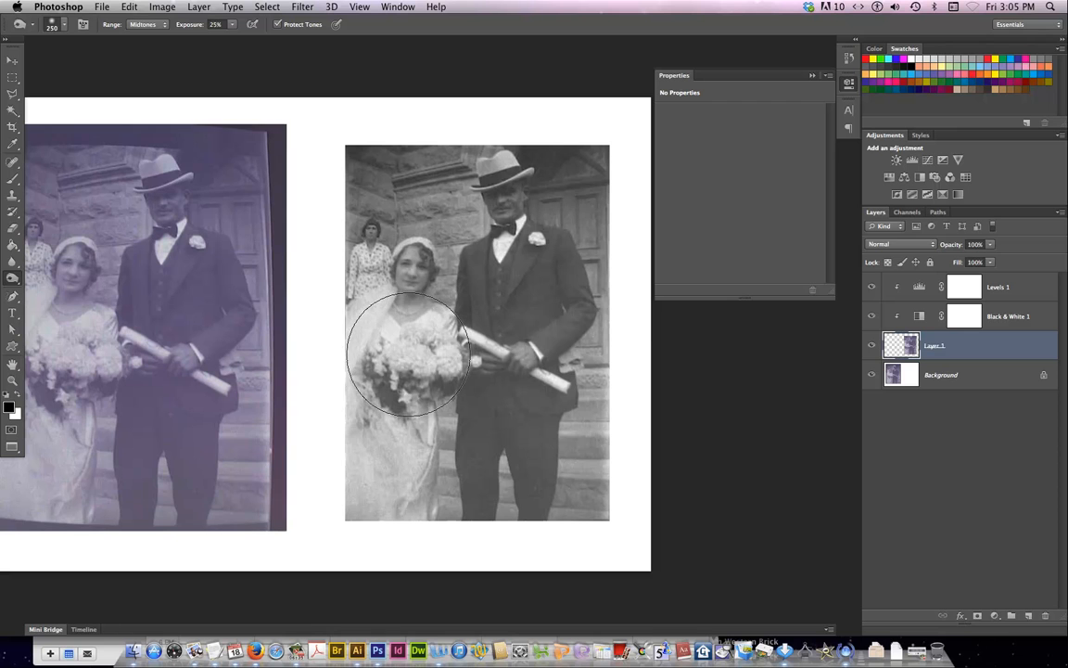
pyautogui.press('[')
pyautogui.press('[')
pyautogui.press('[')
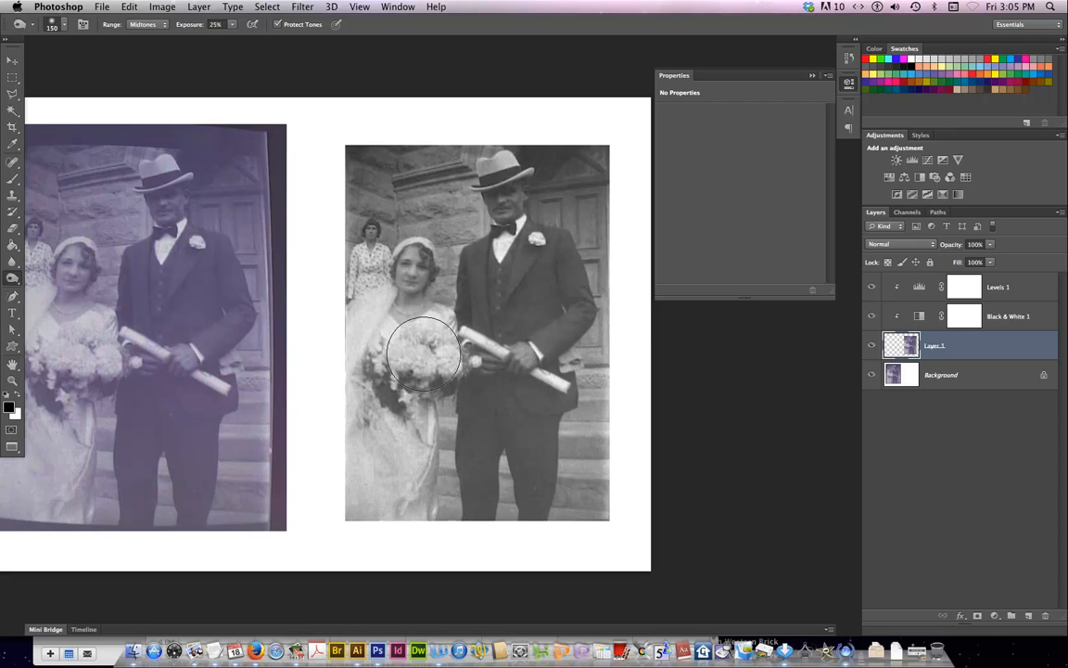
pyautogui.moveTo(424, 354)
pyautogui.mouseDown()
pyautogui.moveTo(443, 417)
pyautogui.moveTo(425, 456)
pyautogui.mouseUp()
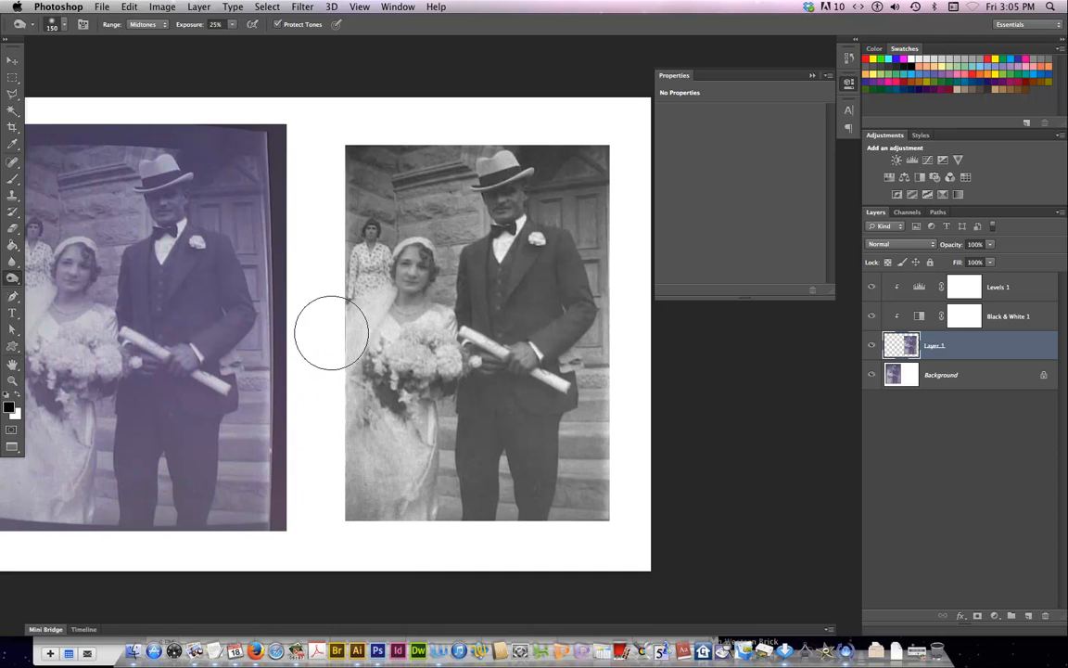
pyautogui.moveTo(338, 414); pyautogui.dragTo(356, 487)
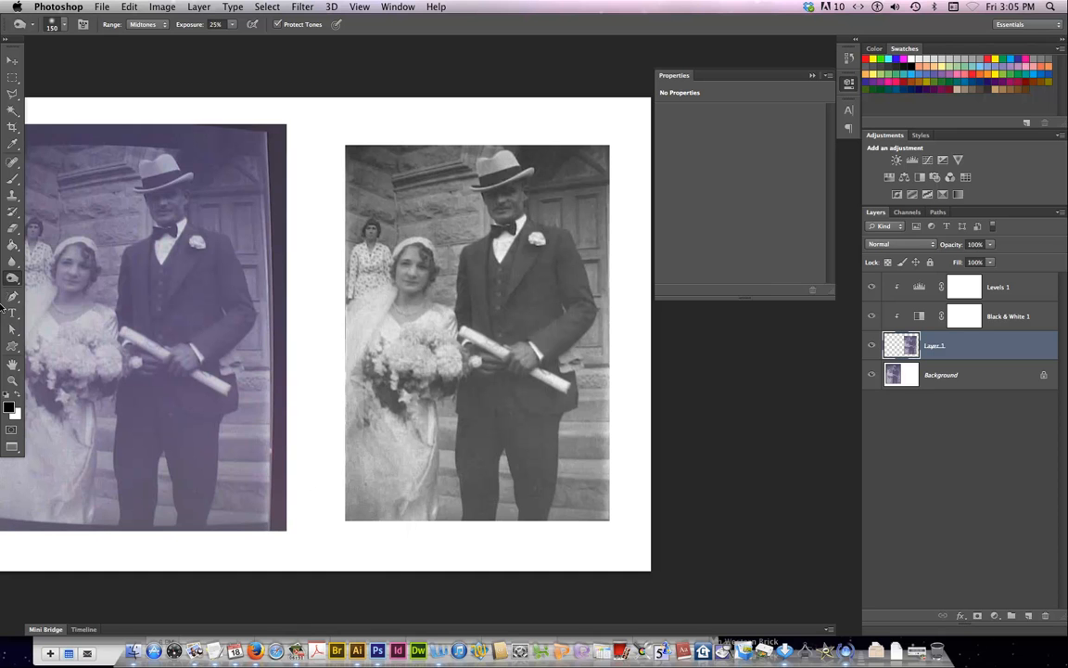
# Step: Lighten the groom's hands on Layer 1 with the Dodge tool at brush size 90 and 26% exposure
pyautogui.click(11, 278)
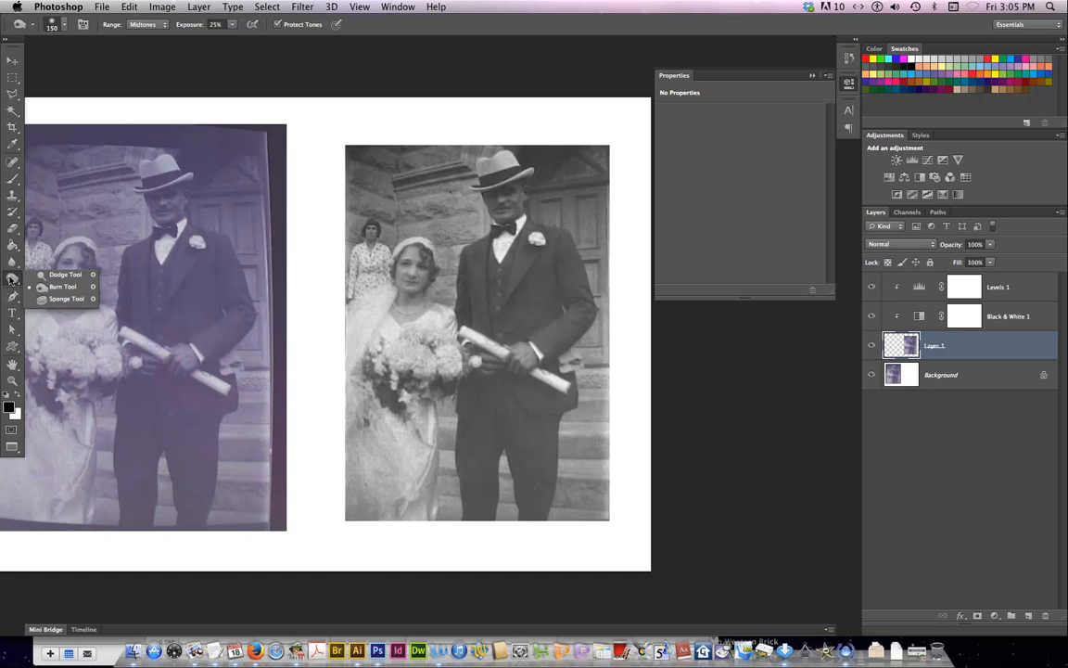
pyautogui.click(63, 274)
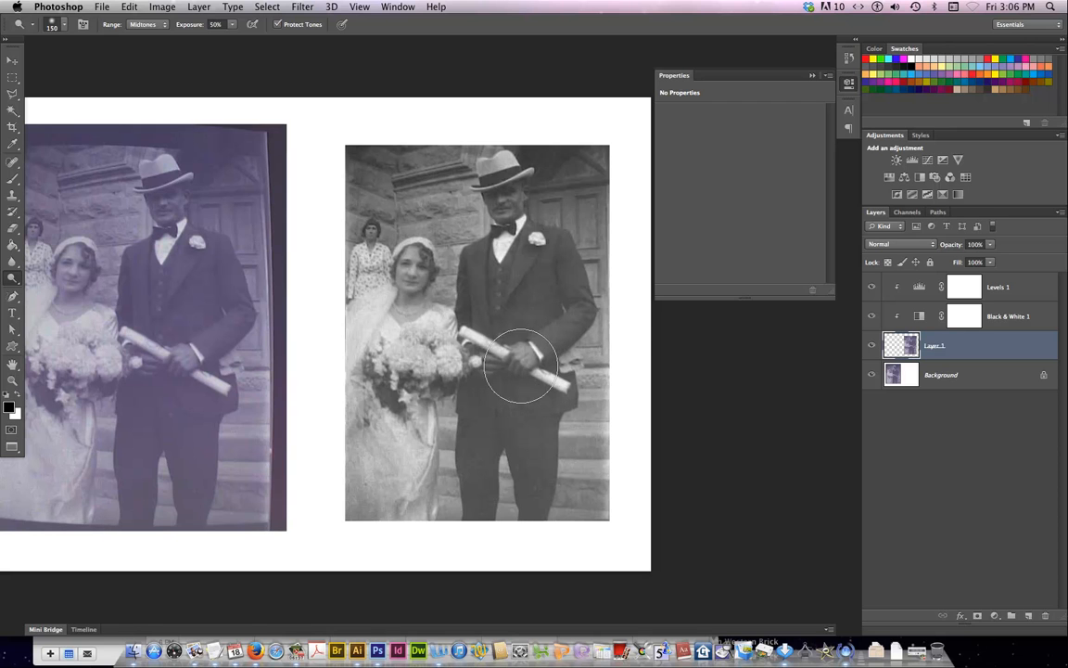
pyautogui.press('[')
pyautogui.press('[')
pyautogui.press('[')
pyautogui.press('[')
pyautogui.moveTo(200, 29); pyautogui.dragTo(187, 29)
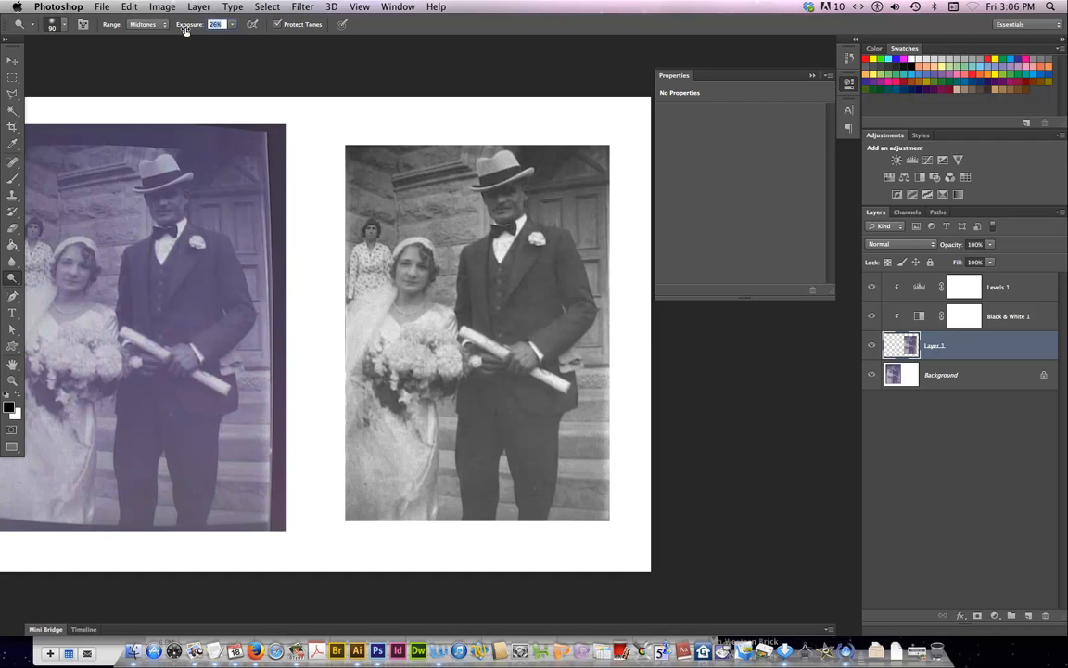
pyautogui.click(527, 361)
pyautogui.click(478, 364)
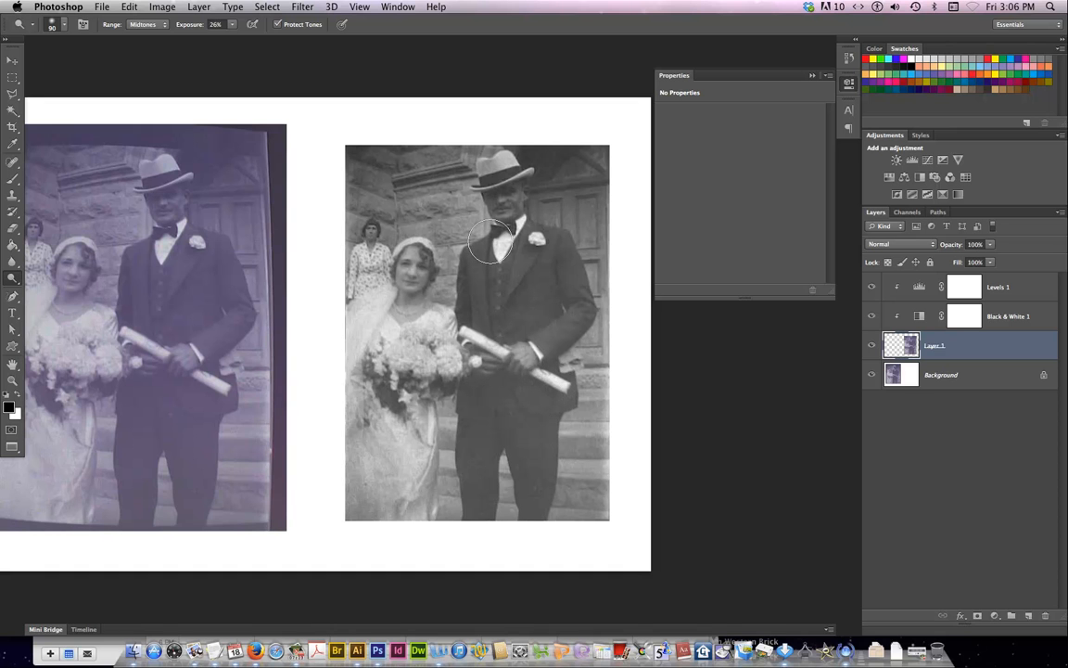
# Step: Try lightening the groom's whole face on Layer 1 with the Dodge tool at brush size 100, and undo the stroke
pyautogui.press('super+plus')
pyautogui.scroll(5, 494, 121)
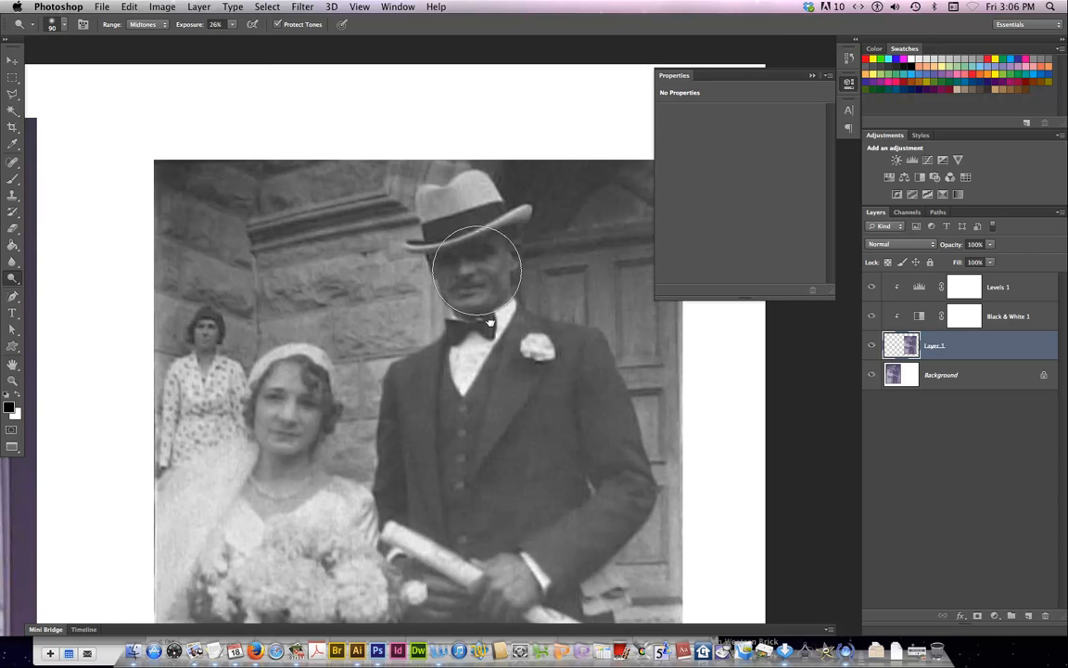
pyautogui.press(']')
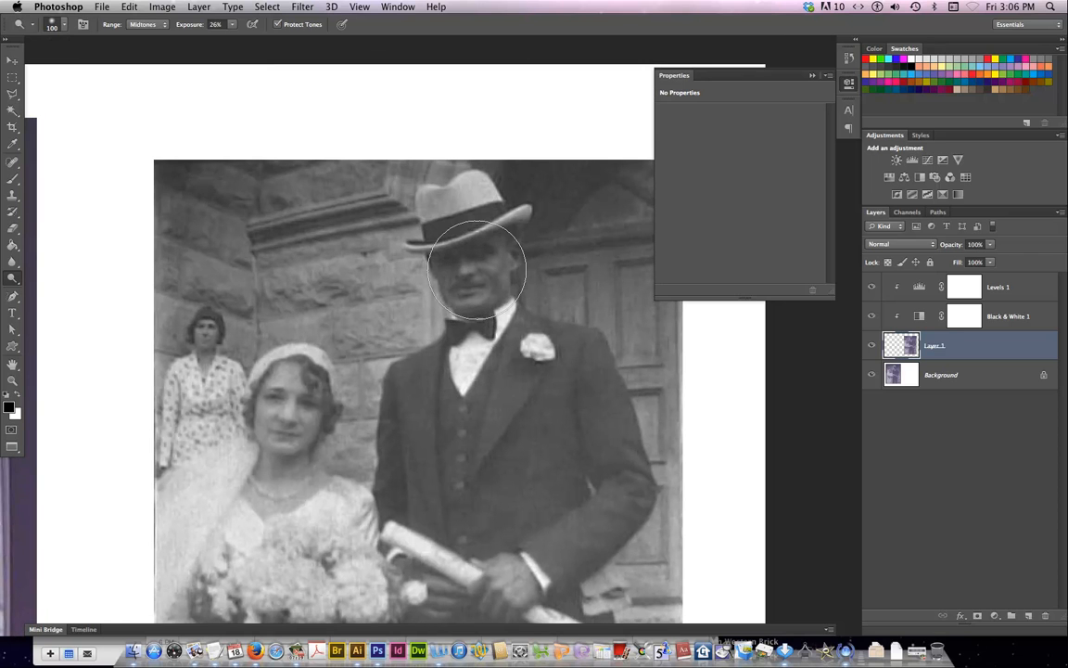
pyautogui.click(477, 269)
pyautogui.moveTo(476, 269); pyautogui.dragTo(470, 263)
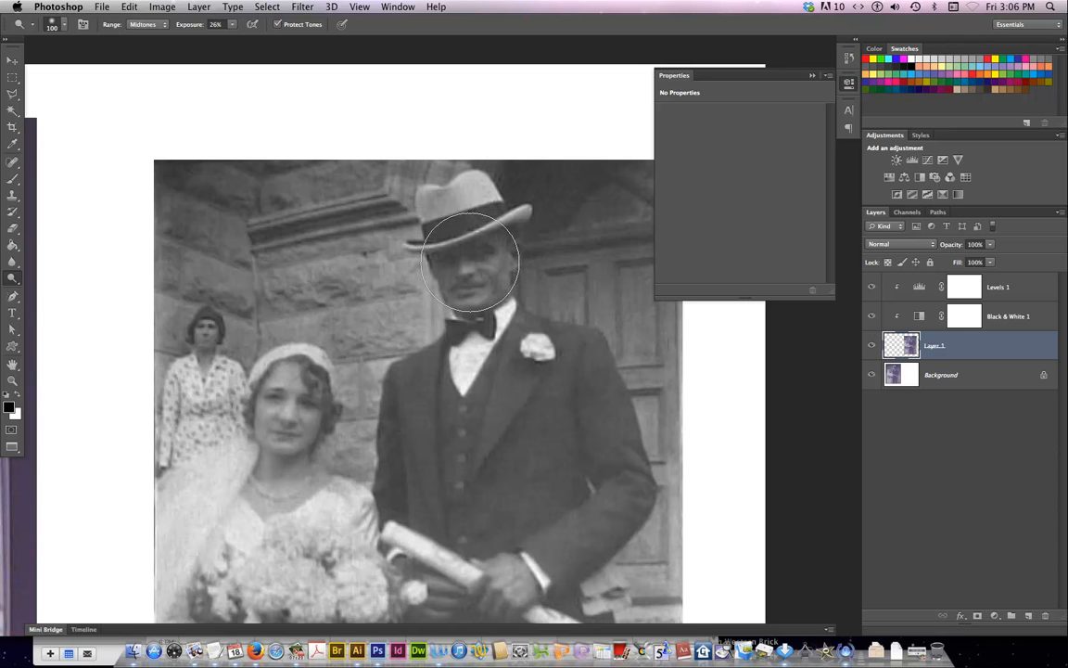
pyautogui.press('super+z')
# Step: Lighten the groom's face beneath the hat brim on Layer 1 with the Dodge tool at brush size 45
pyautogui.press('[')
pyautogui.press('[')
pyautogui.press('[')
pyautogui.press('[')
pyautogui.press('[')
pyautogui.press('[')
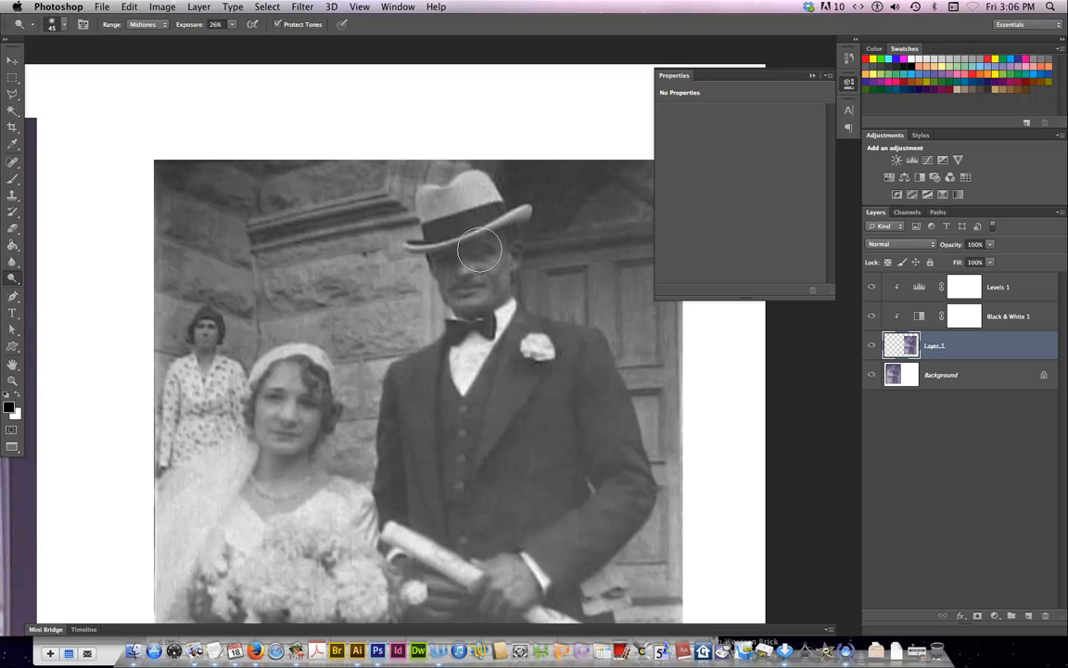
pyautogui.moveTo(479, 249)
pyautogui.mouseDown()
pyautogui.moveTo(458, 247)
pyautogui.moveTo(453, 283)
pyautogui.mouseUp()
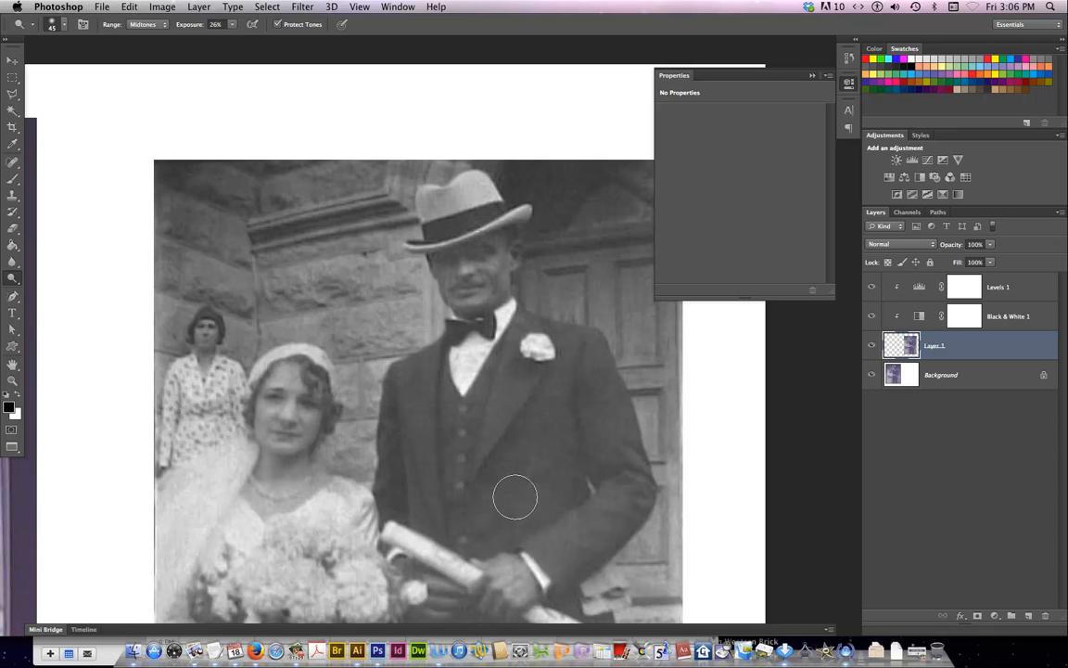
# Step: Remove the head of the woman standing behind the bride with the content-aware Spot Healing Brush at size 20
pyautogui.scroll(-5, 498, 503)
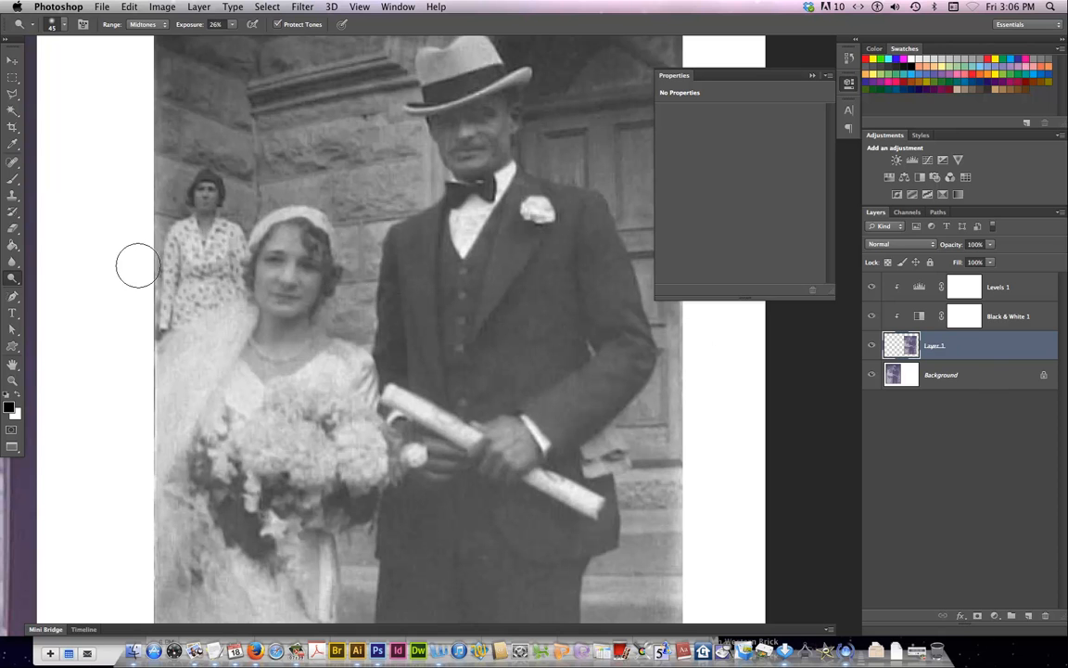
pyautogui.click(11, 164)
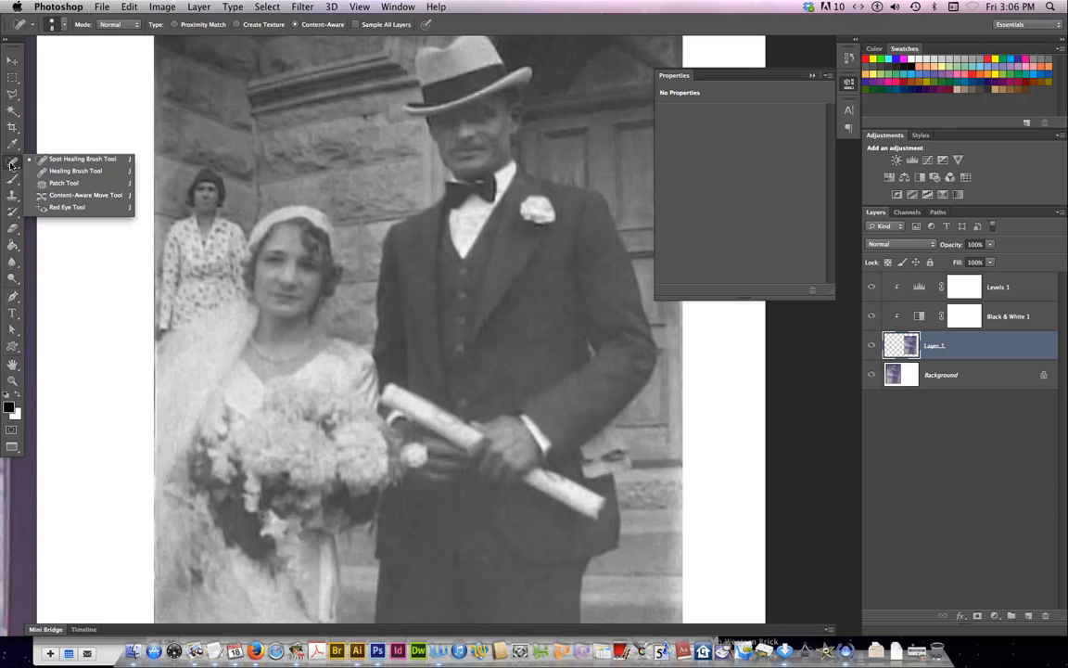
pyautogui.click(53, 164)
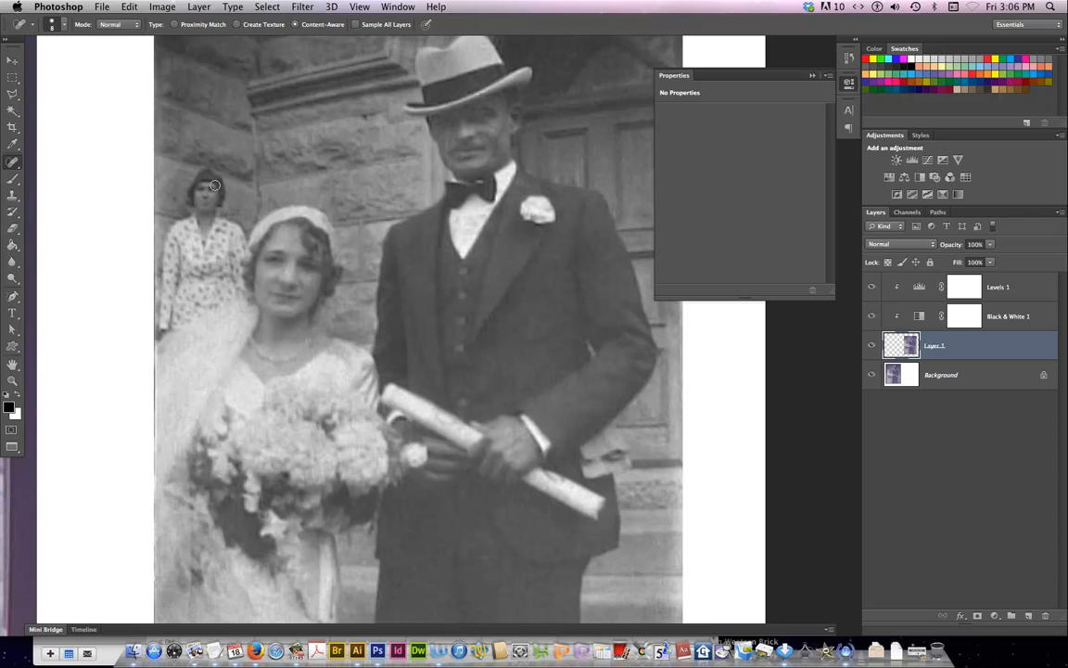
pyautogui.press(']')
pyautogui.moveTo(226, 191)
pyautogui.mouseDown()
pyautogui.moveTo(187, 191)
pyautogui.moveTo(197, 180)
pyautogui.moveTo(223, 202)
pyautogui.mouseUp()
# Step: Cover the remaining traces of the background woman's head with stone texture sampled from the wall, using the Healing Brush at sizes 19 and 25
pyautogui.click(9, 165)
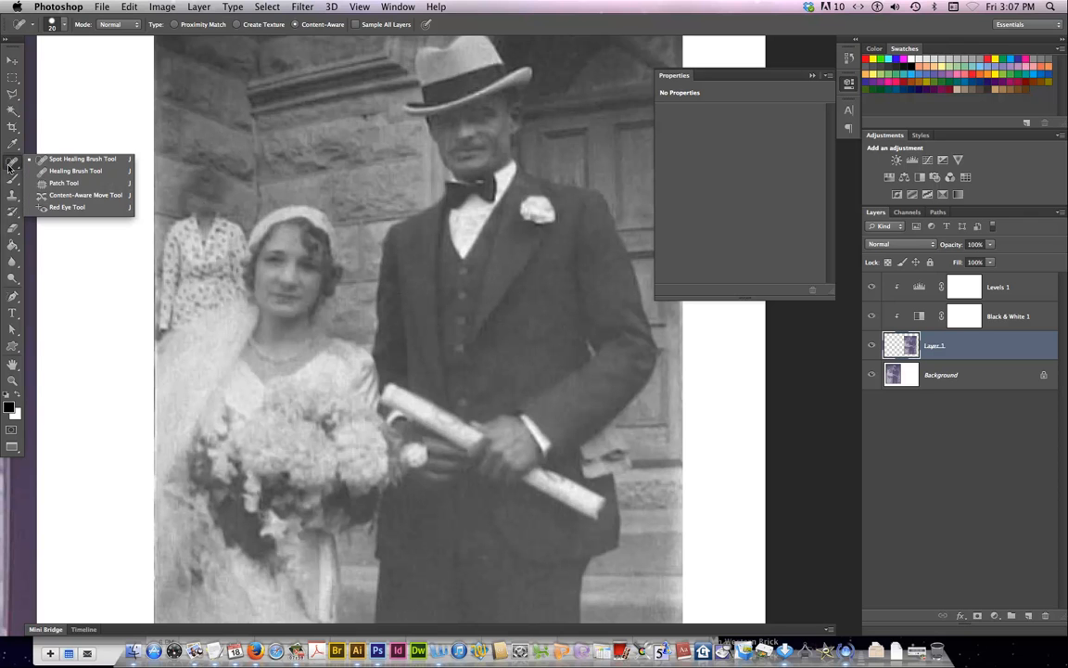
pyautogui.click(62, 171)
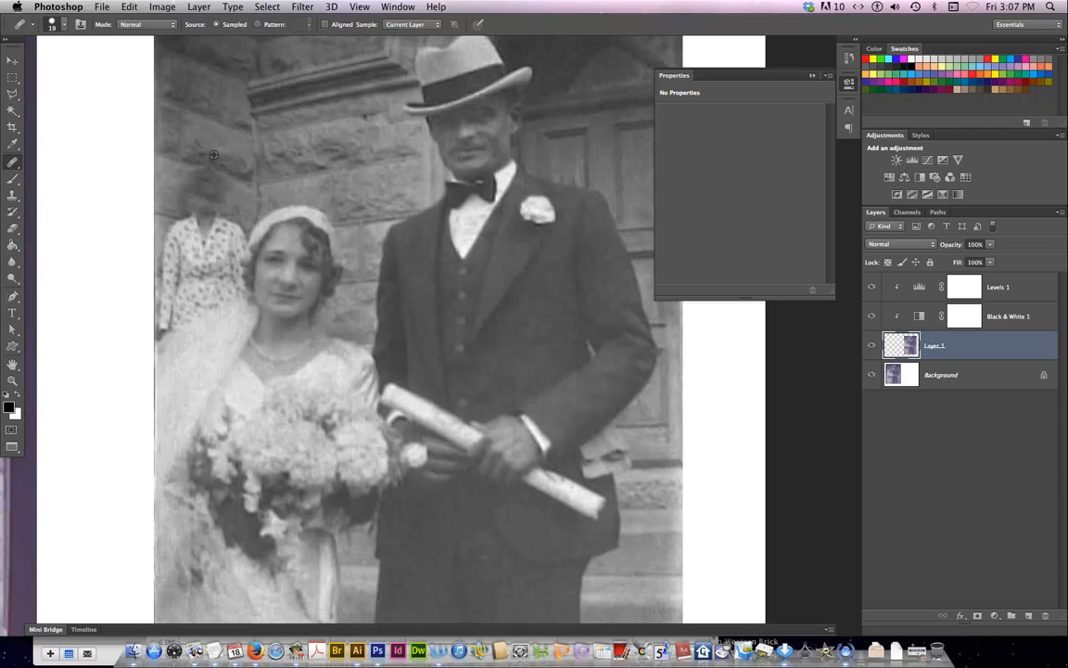
pyautogui.keyDown('alt'); pyautogui.click(191, 131); pyautogui.keyUp('alt')
pyautogui.moveTo(190, 189)
pyautogui.mouseDown()
pyautogui.moveTo(227, 194)
pyautogui.moveTo(180, 190)
pyautogui.mouseUp()
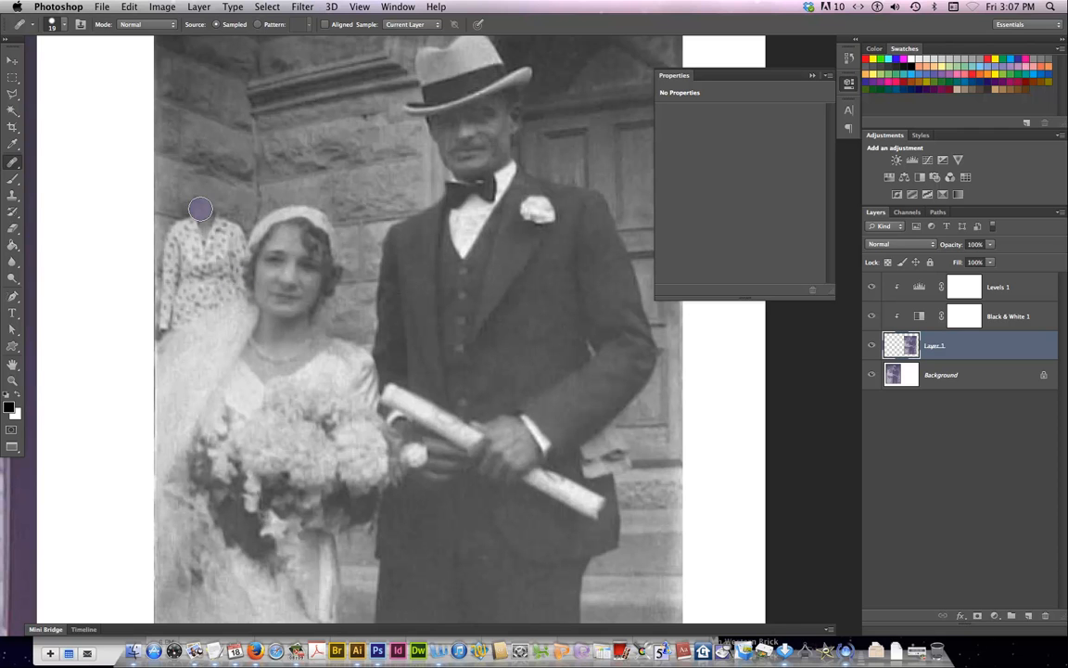
pyautogui.press(']')
pyautogui.keyDown('alt'); pyautogui.click(354, 142); pyautogui.keyUp('alt')
pyautogui.moveTo(184, 176)
pyautogui.mouseDown()
pyautogui.moveTo(203, 191)
pyautogui.moveTo(175, 189)
pyautogui.moveTo(233, 200)
pyautogui.moveTo(172, 181)
pyautogui.mouseUp()
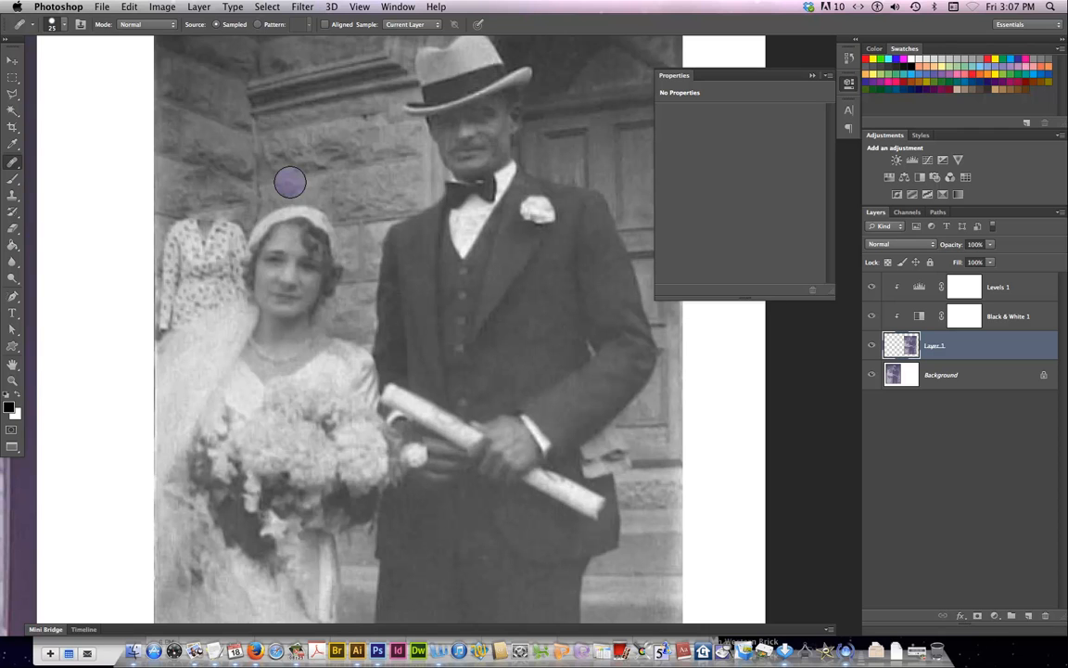
# Step: Patch the wall above the floral dress with a nearby stone area using the Patch tool in Destination mode, and deselect
pyautogui.click(13, 169)
pyautogui.click(40, 174)
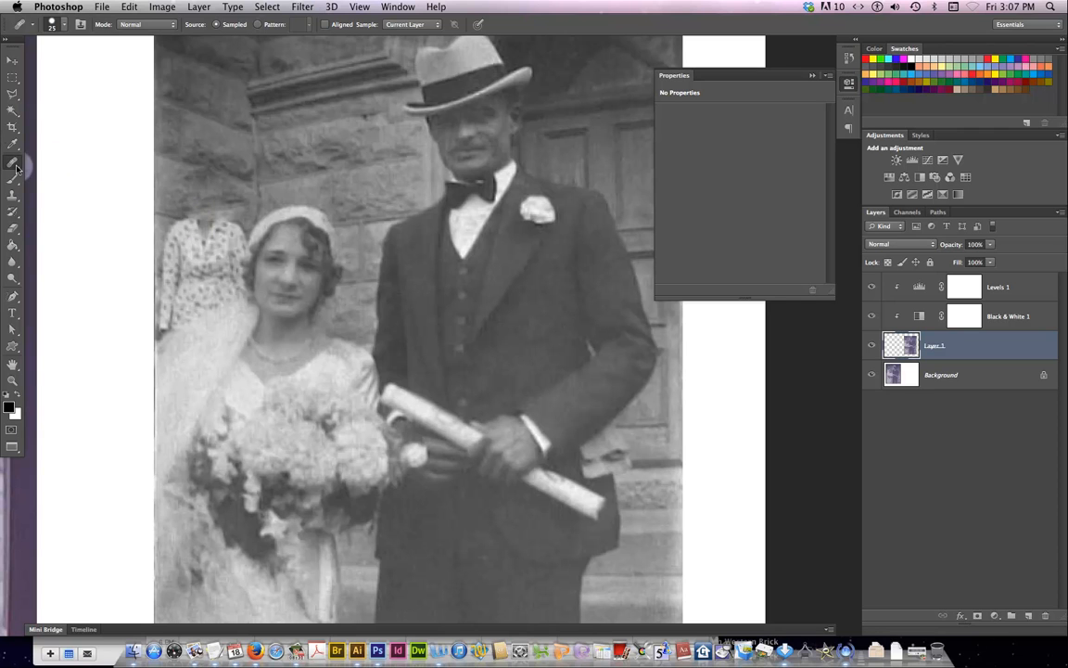
pyautogui.click(14, 164)
pyautogui.click(61, 183)
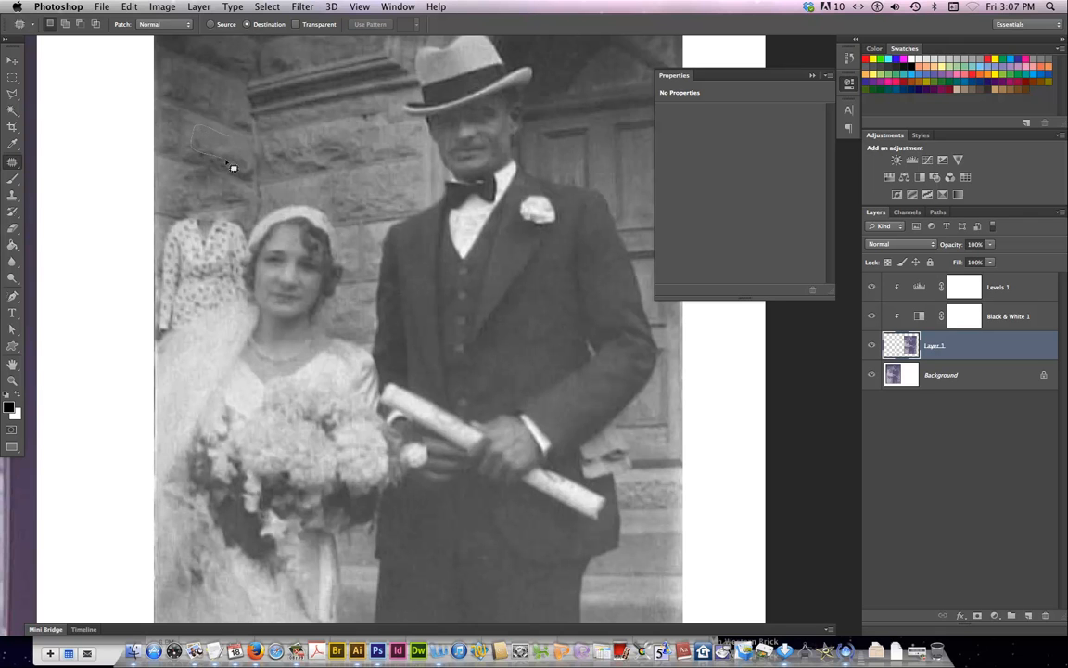
pyautogui.moveTo(225, 161)
pyautogui.mouseDown()
pyautogui.moveTo(223, 136)
pyautogui.moveTo(219, 184)
pyautogui.moveTo(231, 216)
pyautogui.moveTo(190, 208)
pyautogui.mouseUp()
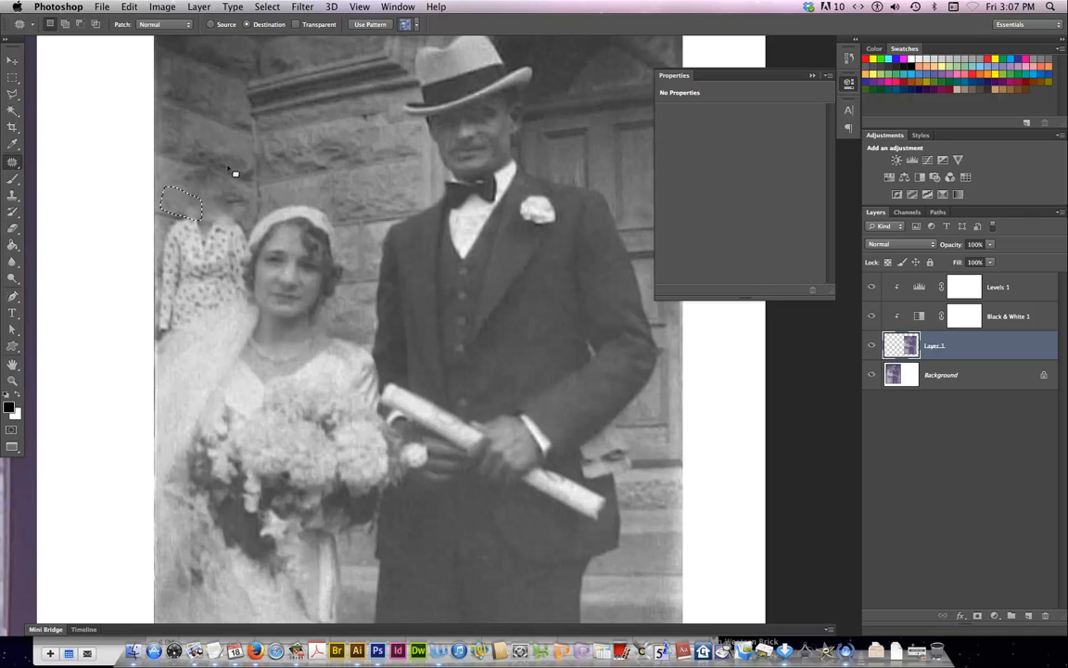
pyautogui.press('super+d')
# Step: Try painting over the wall above the floral dress with a sampled grey at brush size 20, and undo the strokes
pyautogui.click(13, 196)
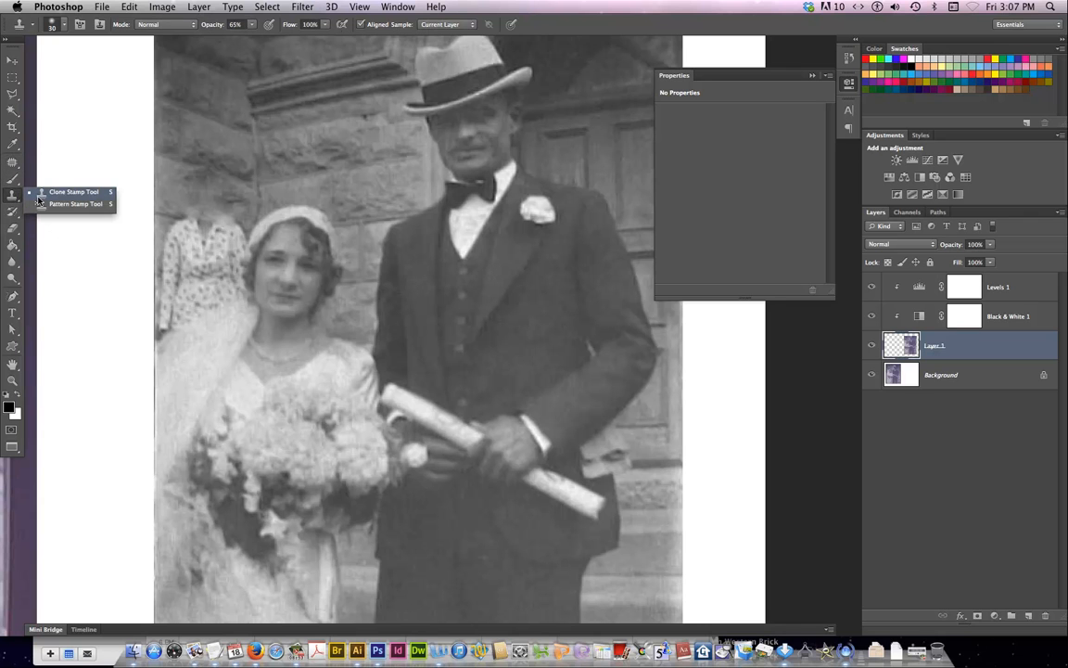
pyautogui.click(69, 193)
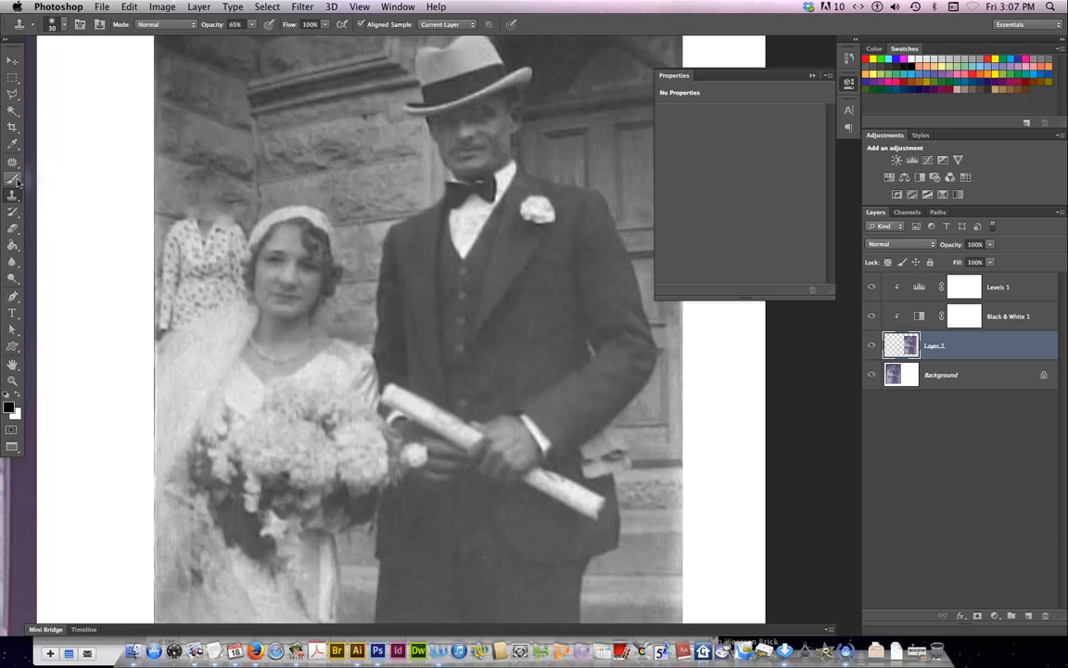
pyautogui.click(15, 180)
pyautogui.click(85, 175)
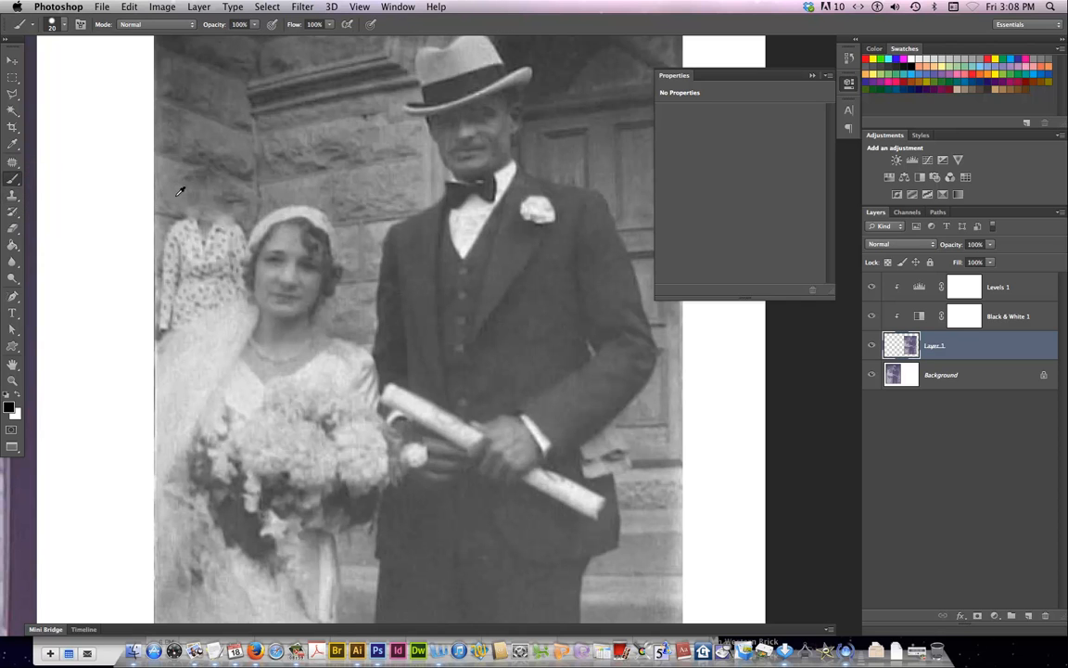
pyautogui.moveTo(175, 200)
pyautogui.mouseDown()
pyautogui.moveTo(236, 212)
pyautogui.moveTo(167, 172)
pyautogui.mouseUp()
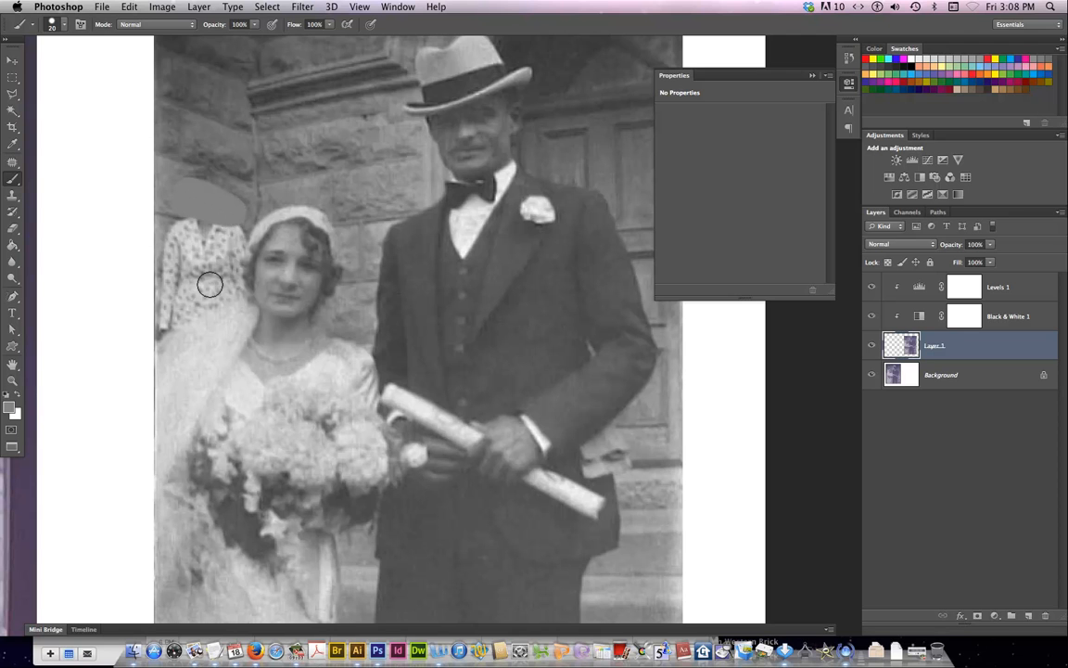
pyautogui.press('alt+super+z')
pyautogui.press('alt+super+z')
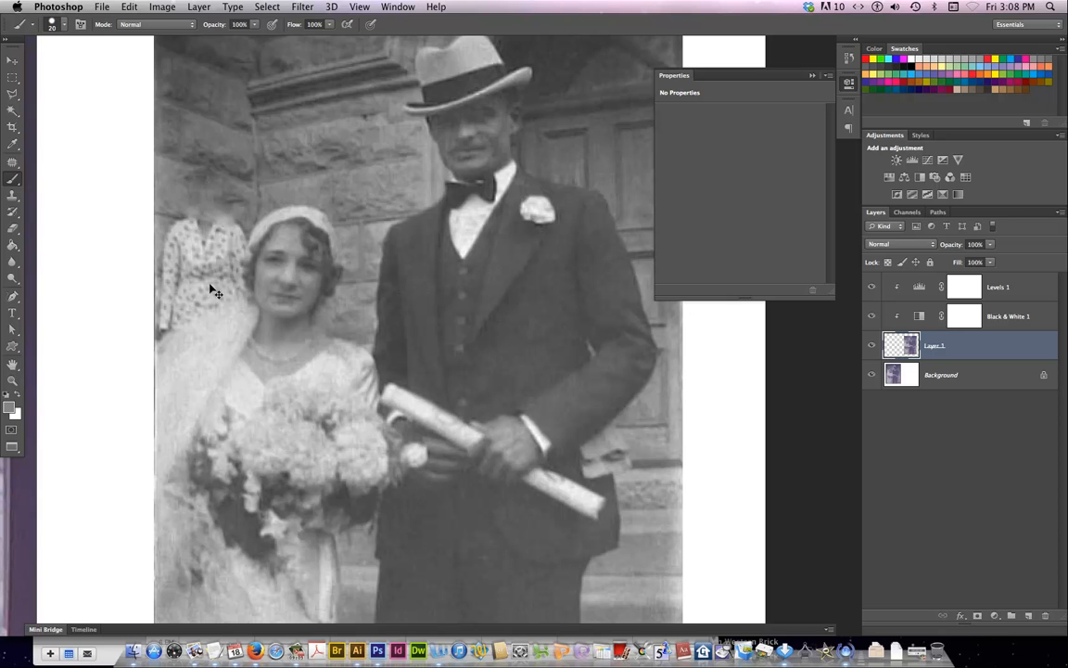
# Step: Choose the Clone Stamp tool at brush size 30 and move Layer 1 above the Levels and Black & White adjustment layers
pyautogui.press('super+d')
pyautogui.click(15, 200)
pyautogui.click(54, 193)
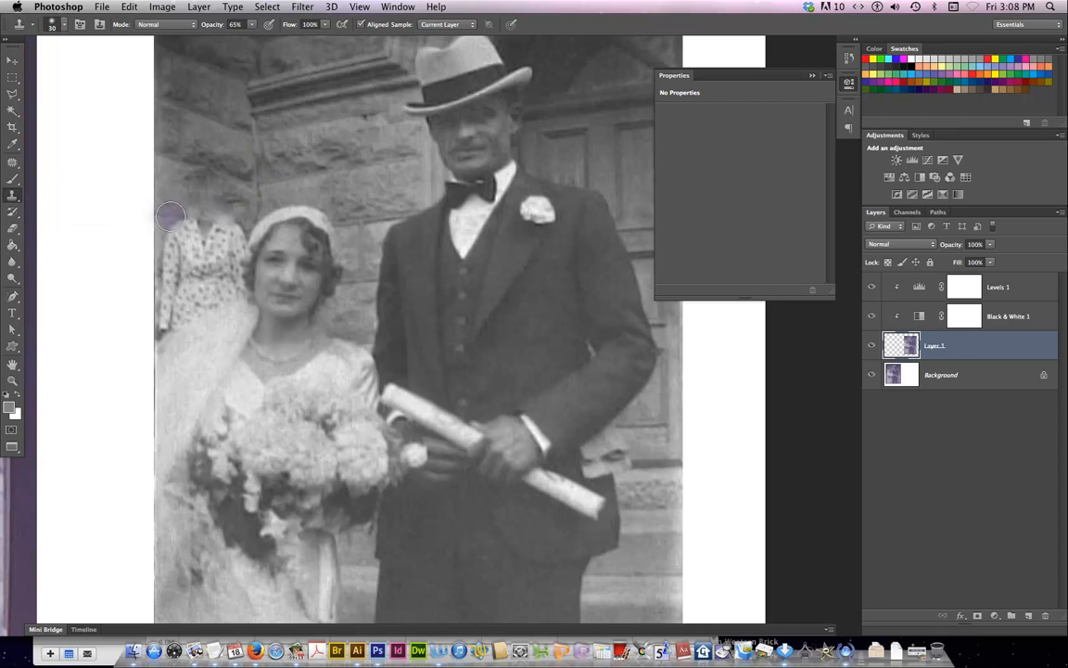
pyautogui.press('super+bracketright')
pyautogui.press('super+bracketright')
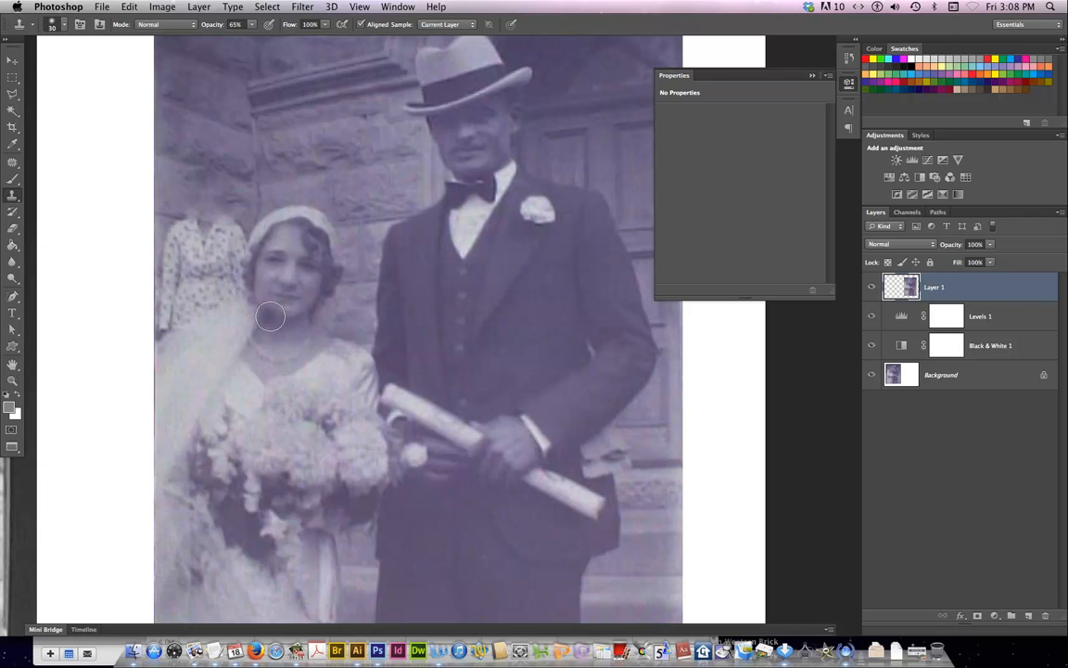